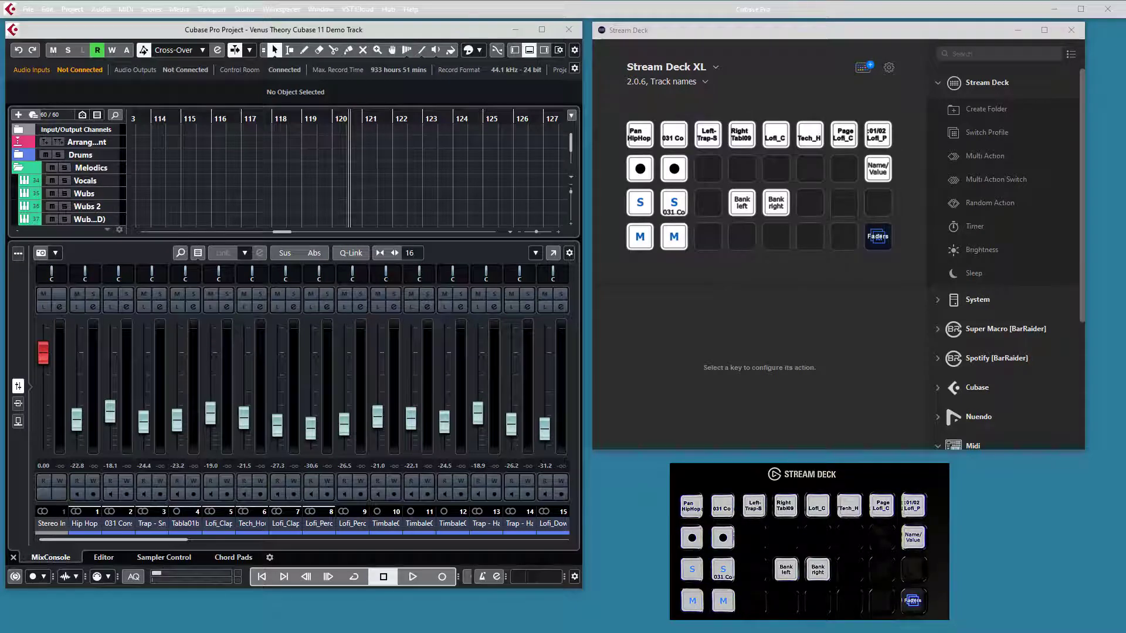
Step: Open the 'S 031 Co' solo key's settings and check its Track name options, keeping 'Show lower row from the LCD strip'
{"action": "left_click", "coordinate": [678, 203]}
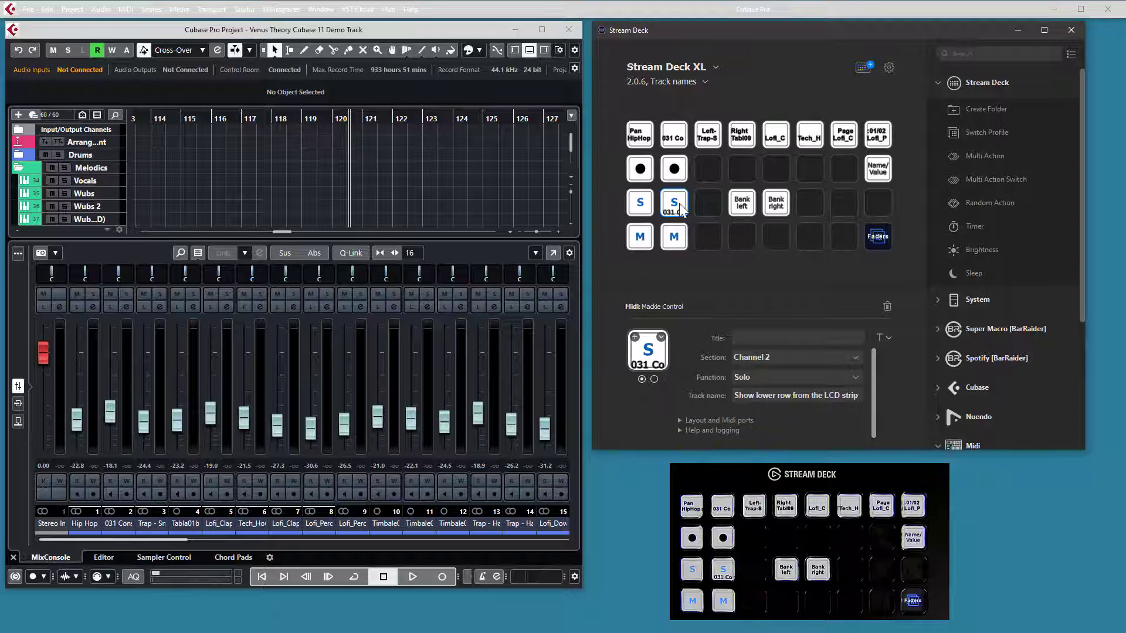
{"action": "left_click", "coordinate": [764, 396]}
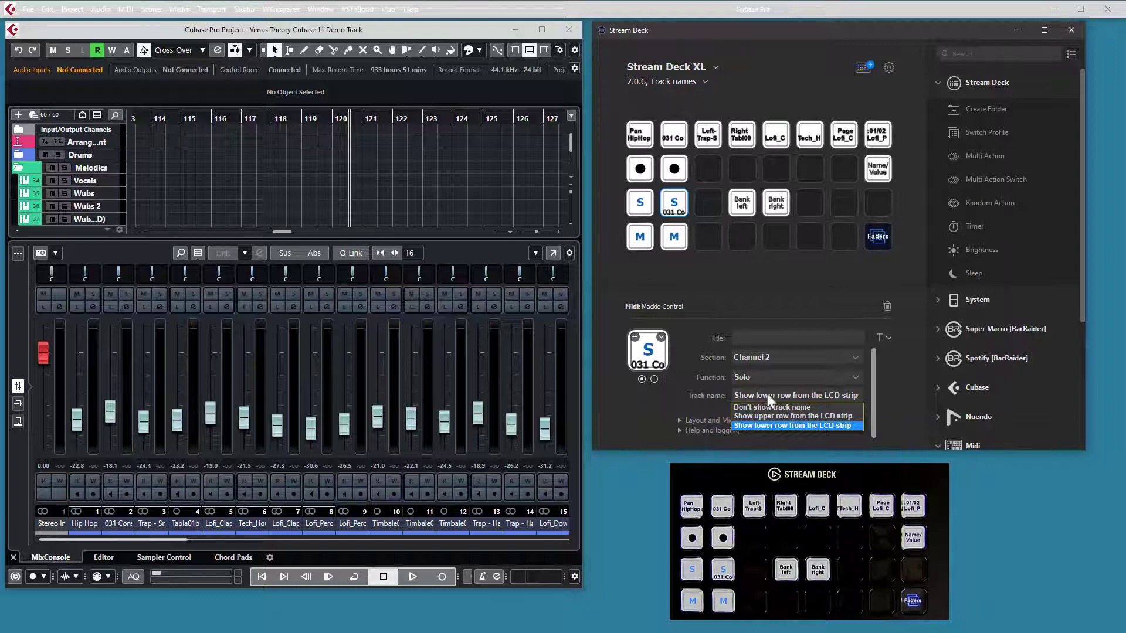
Step: Keep 'Show lower row from the LCD strip' as the second mute key's track name
{"action": "left_click", "coordinate": [768, 393]}
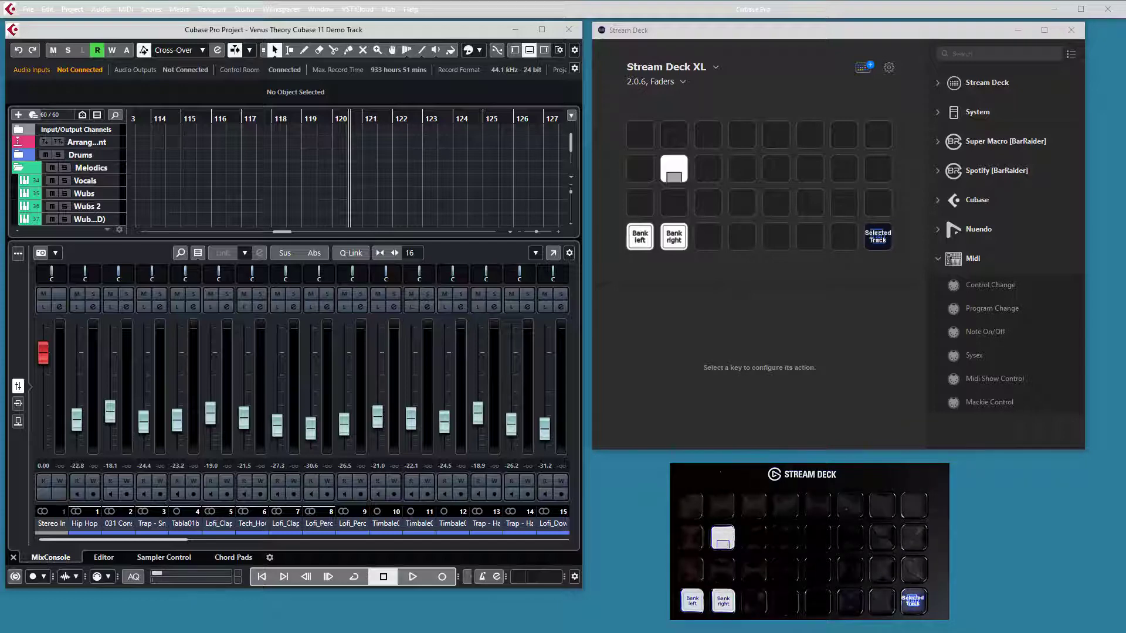
Step: Add a Mackie Control Channel 1 fader key, then raise Cubase's Hip Hop fader to -2.90
{"action": "left_click_drag", "start_coordinate": [994, 403], "coordinate": [736, 168]}
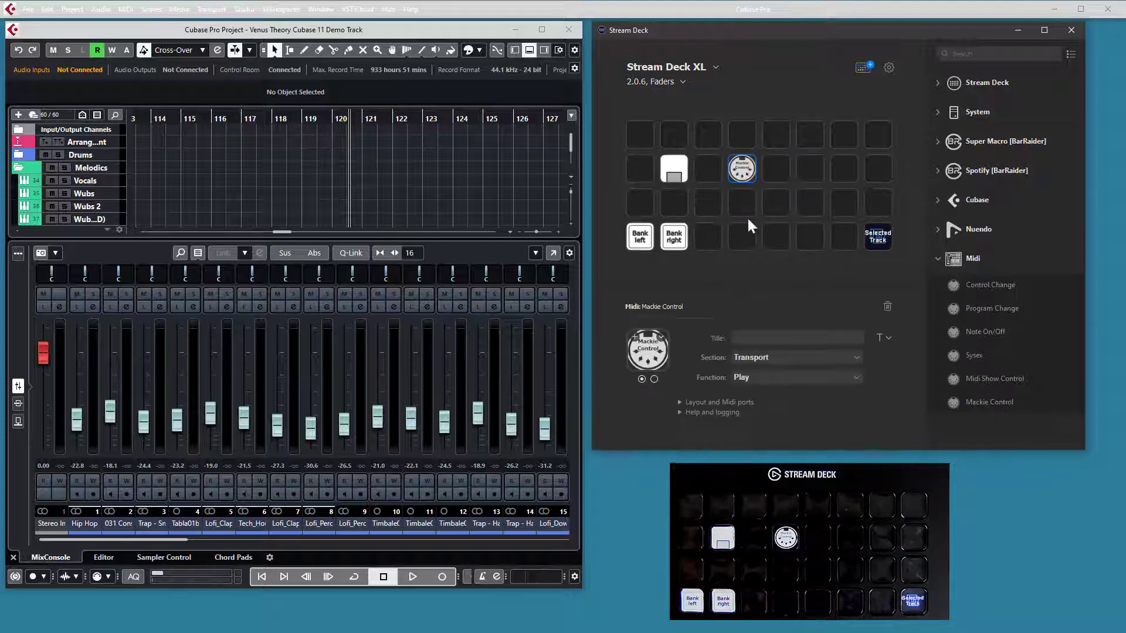
{"action": "left_click", "coordinate": [778, 357]}
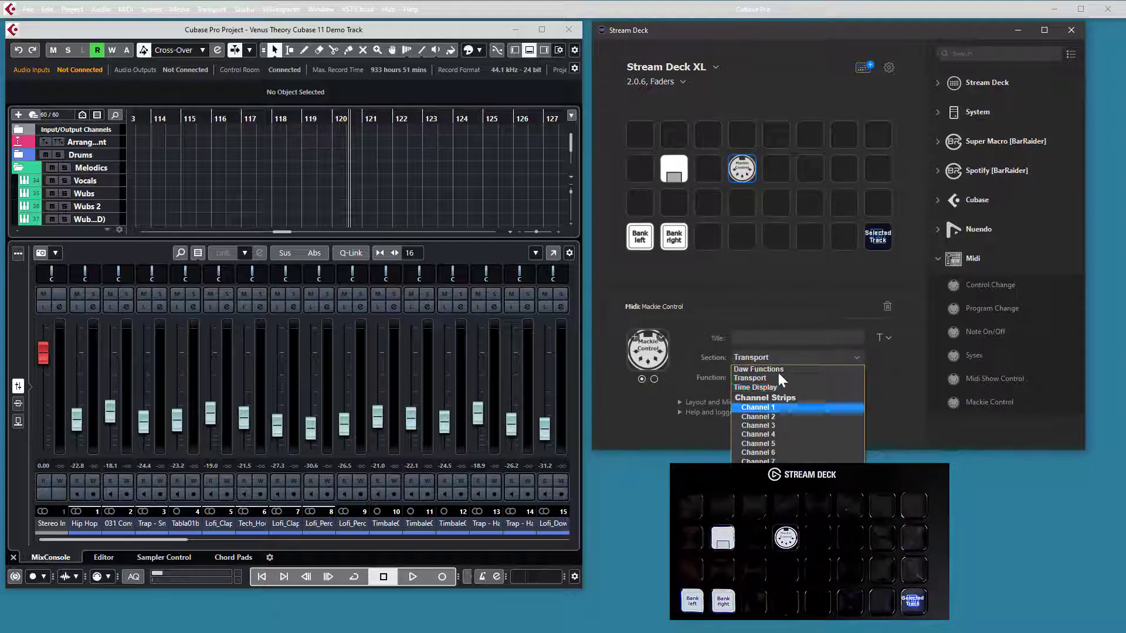
{"action": "left_click", "coordinate": [775, 408]}
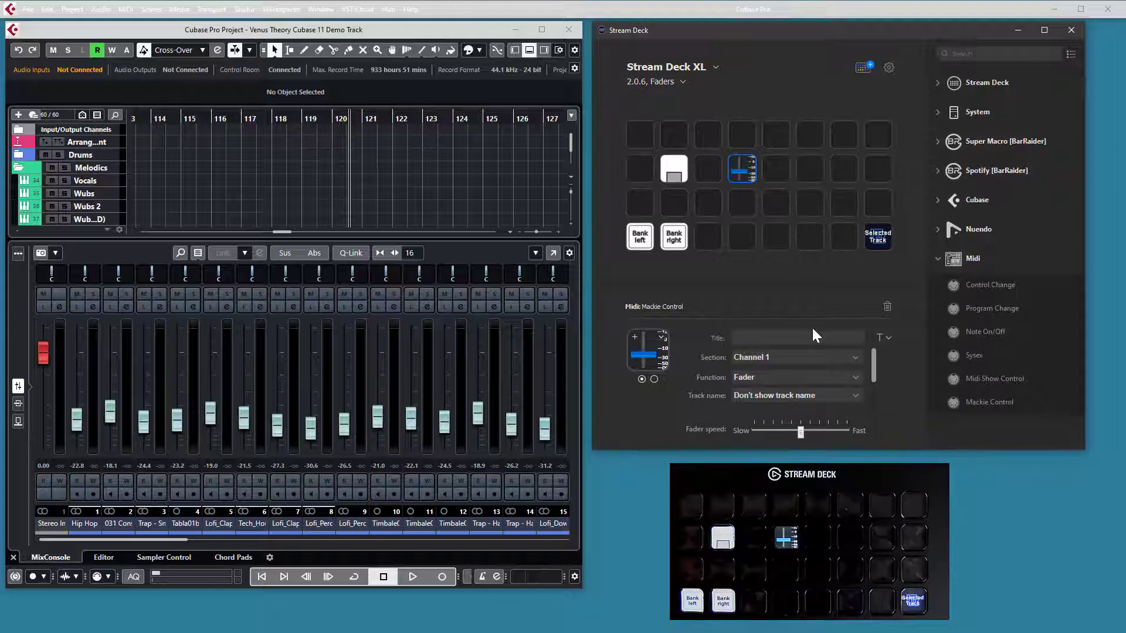
{"action": "mouse_move", "coordinate": [81, 418]}
{"action": "left_mouse_down"}
{"action": "mouse_move", "coordinate": [76, 351]}
{"action": "mouse_move", "coordinate": [72, 414]}
{"action": "left_mouse_up"}
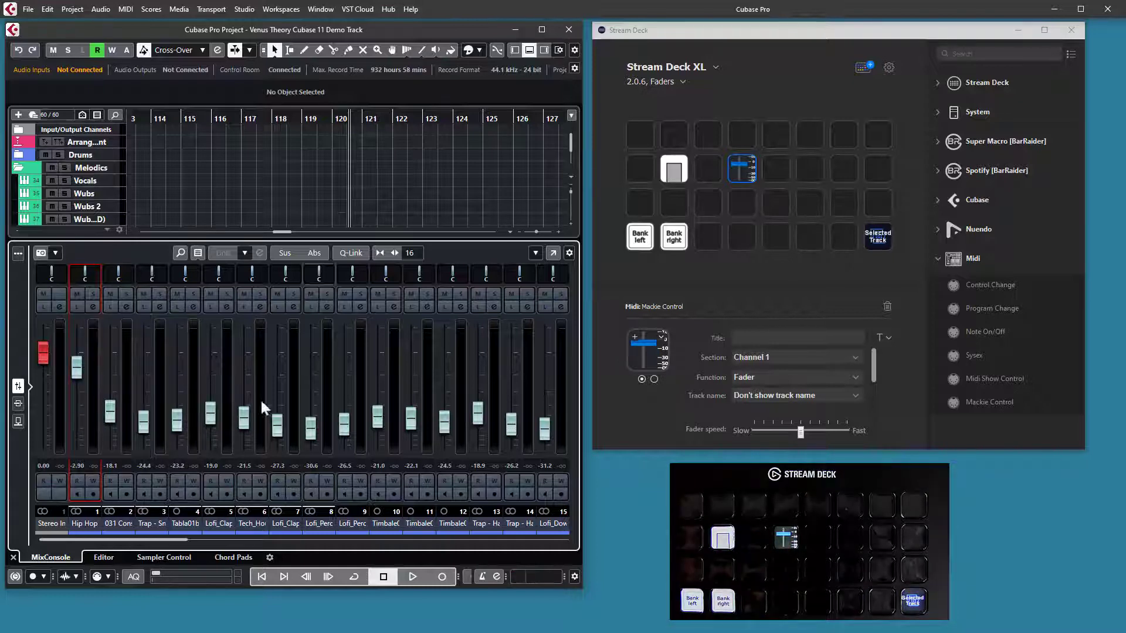
Step: Give the channel 1 fader key a light background and a red handle
{"action": "scroll", "coordinate": [773, 361], "scroll_direction": "down", "scroll_amount": 2}
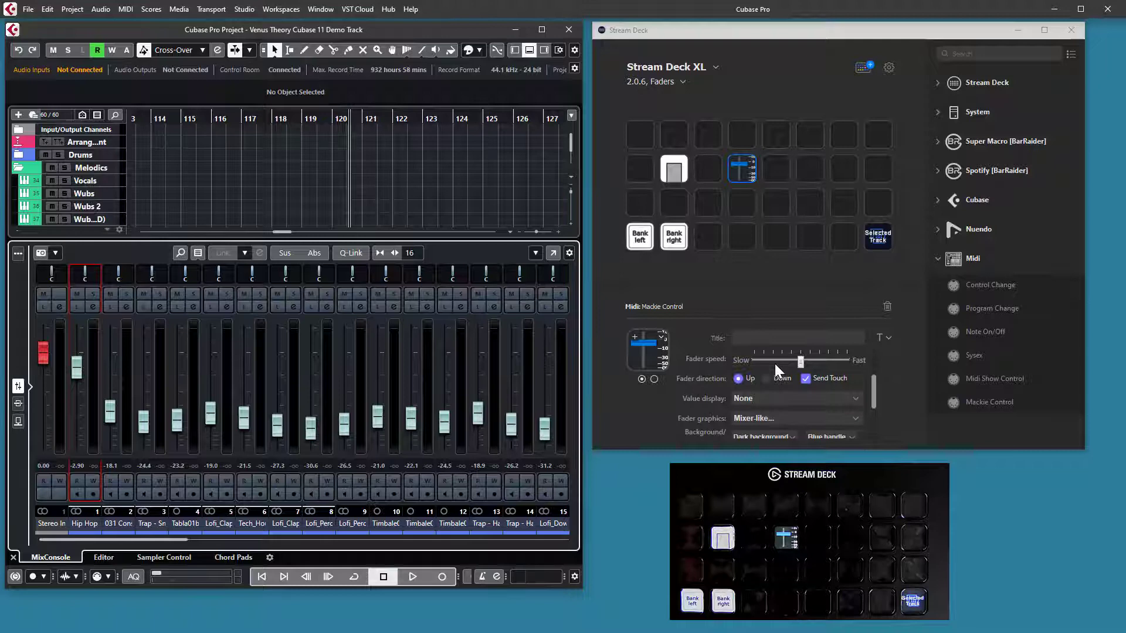
{"action": "scroll", "coordinate": [776, 367], "scroll_direction": "down", "scroll_amount": 2}
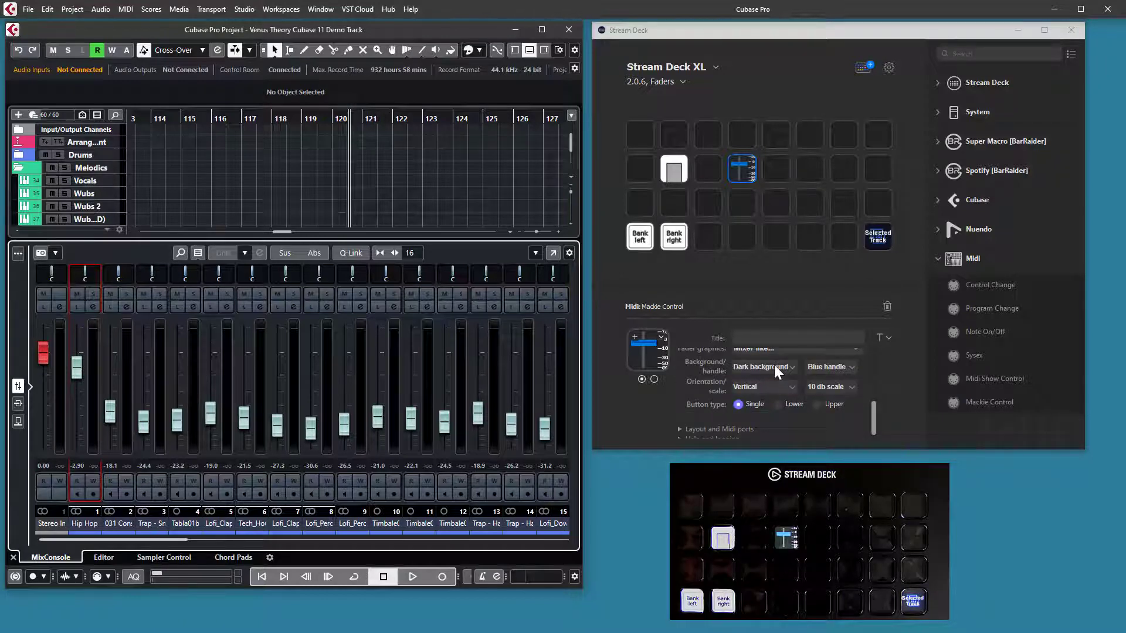
{"action": "left_click", "coordinate": [774, 365]}
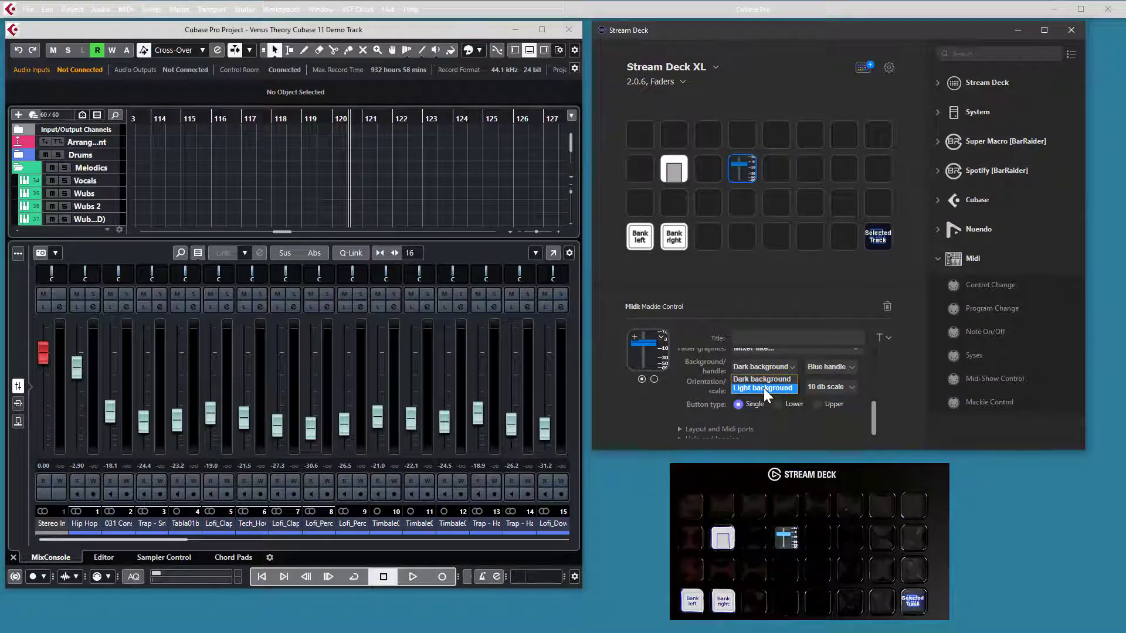
{"action": "left_click", "coordinate": [763, 388]}
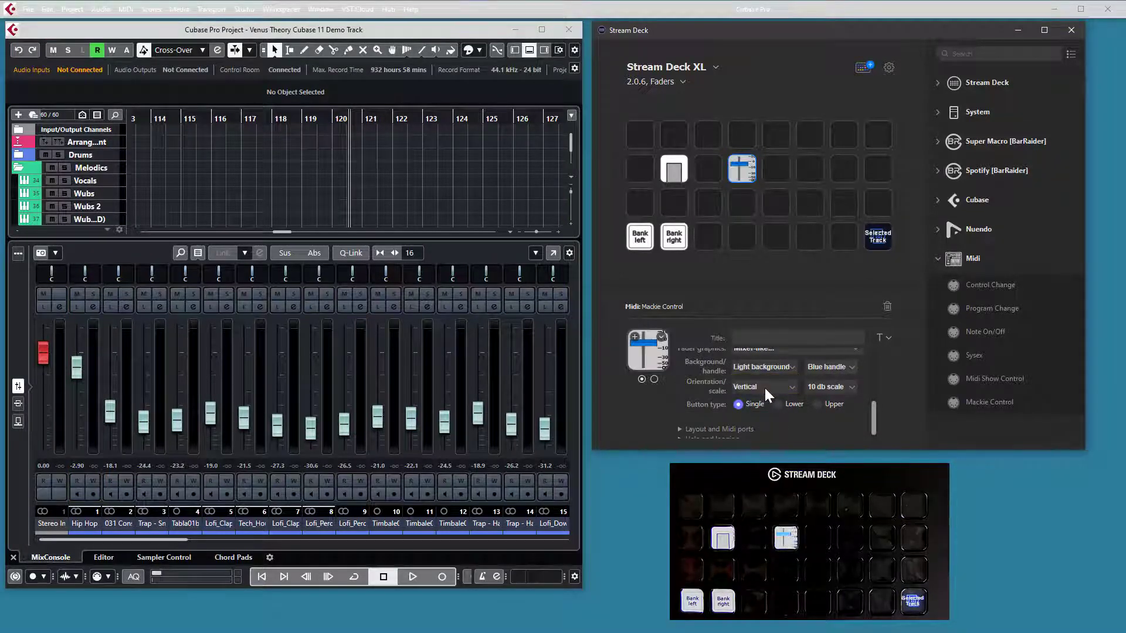
{"action": "left_click", "coordinate": [829, 373]}
{"action": "left_click", "coordinate": [812, 385]}
Step: Keep the fader orientation vertical and settle on a 10 dB scale after trying the other scales
{"action": "left_click", "coordinate": [763, 388]}
{"action": "left_click", "coordinate": [763, 399]}
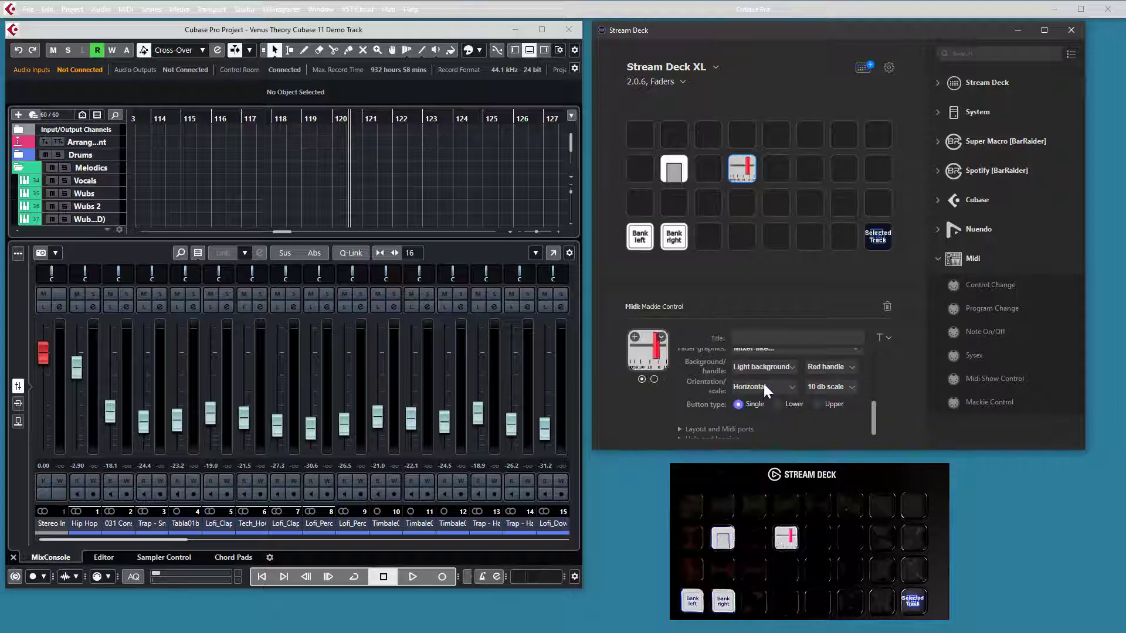
{"action": "left_click", "coordinate": [763, 383]}
{"action": "left_click", "coordinate": [758, 409]}
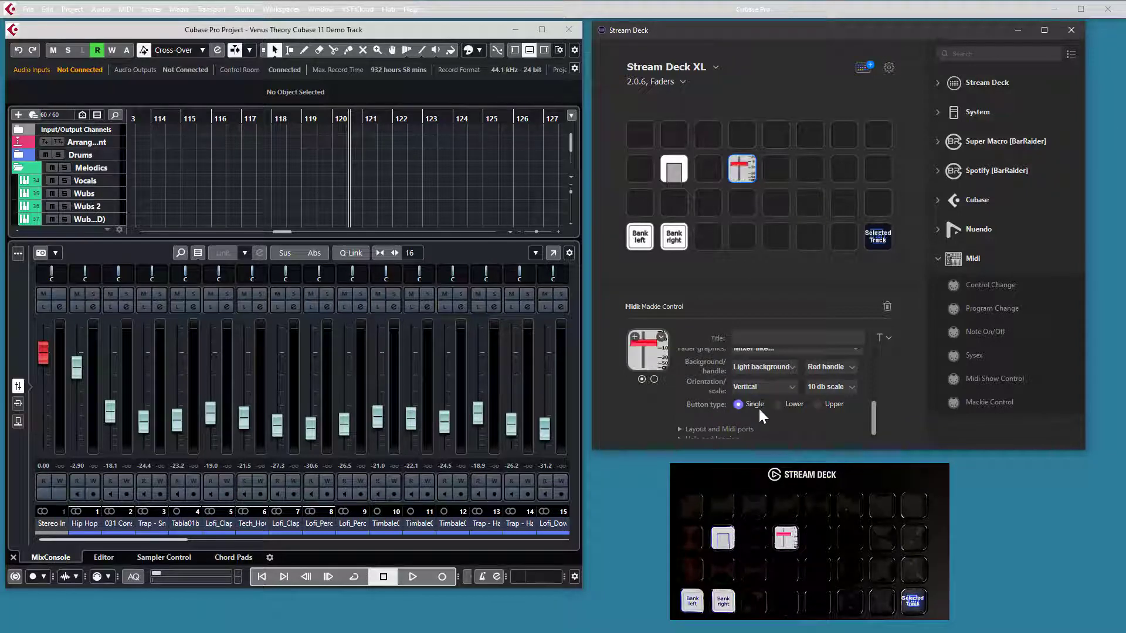
{"action": "left_click", "coordinate": [830, 386]}
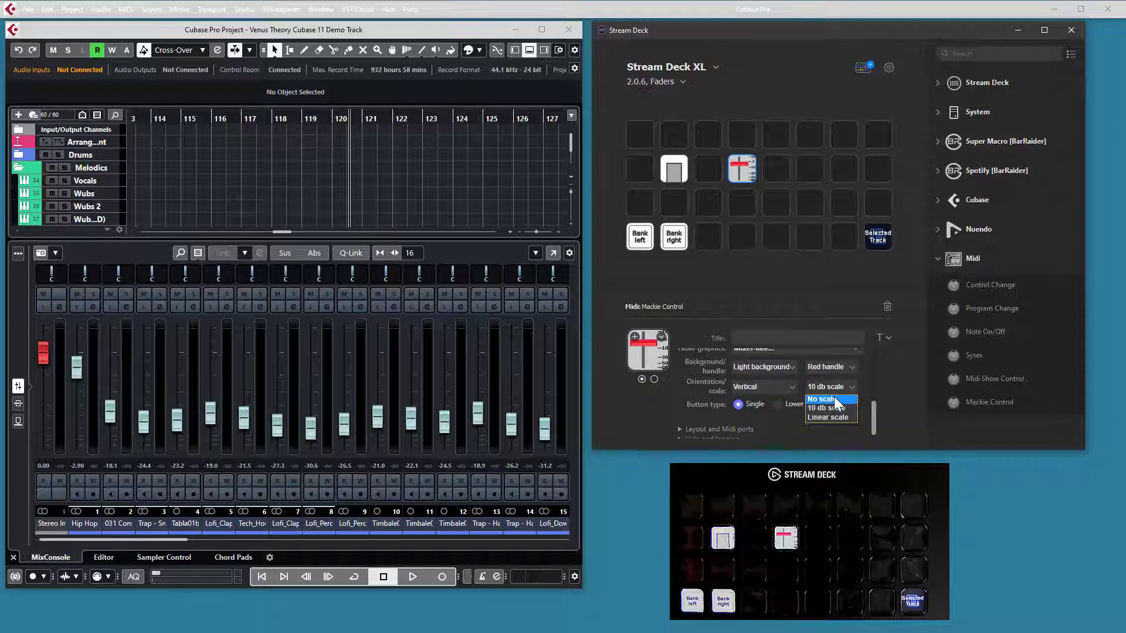
{"action": "left_click", "coordinate": [836, 402]}
{"action": "left_click", "coordinate": [828, 382]}
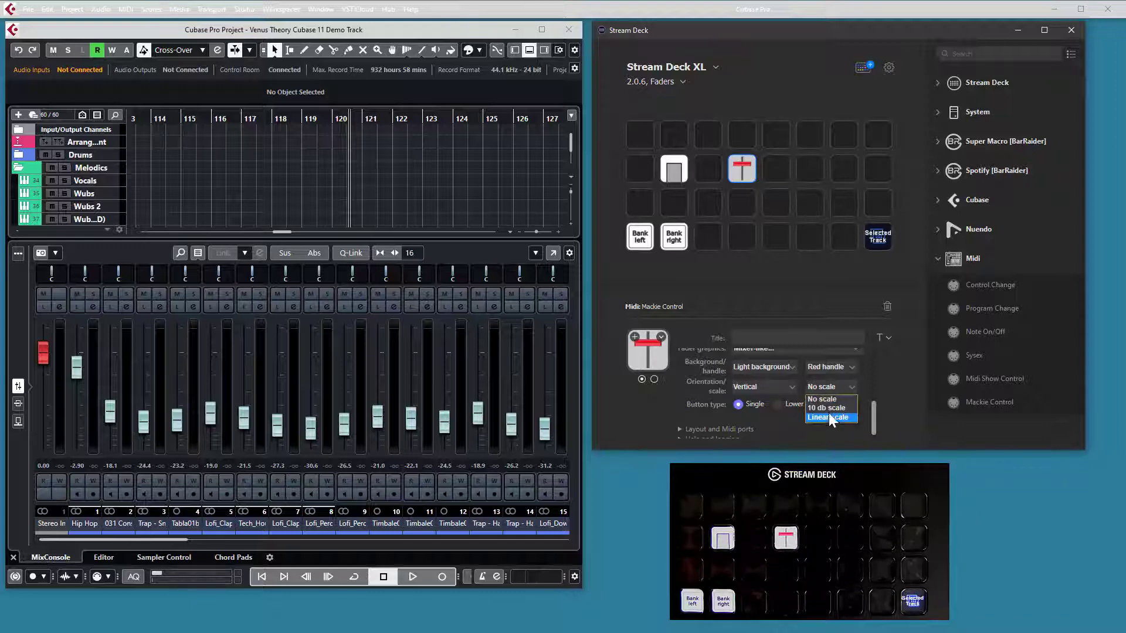
{"action": "left_click", "coordinate": [828, 414]}
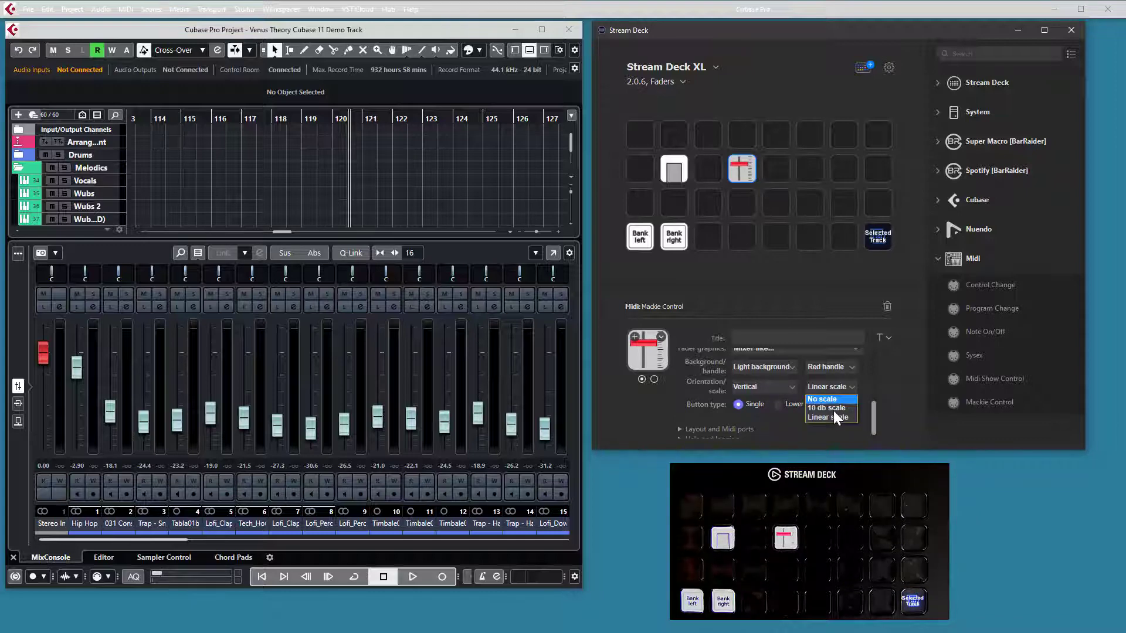
{"action": "left_click", "coordinate": [827, 408]}
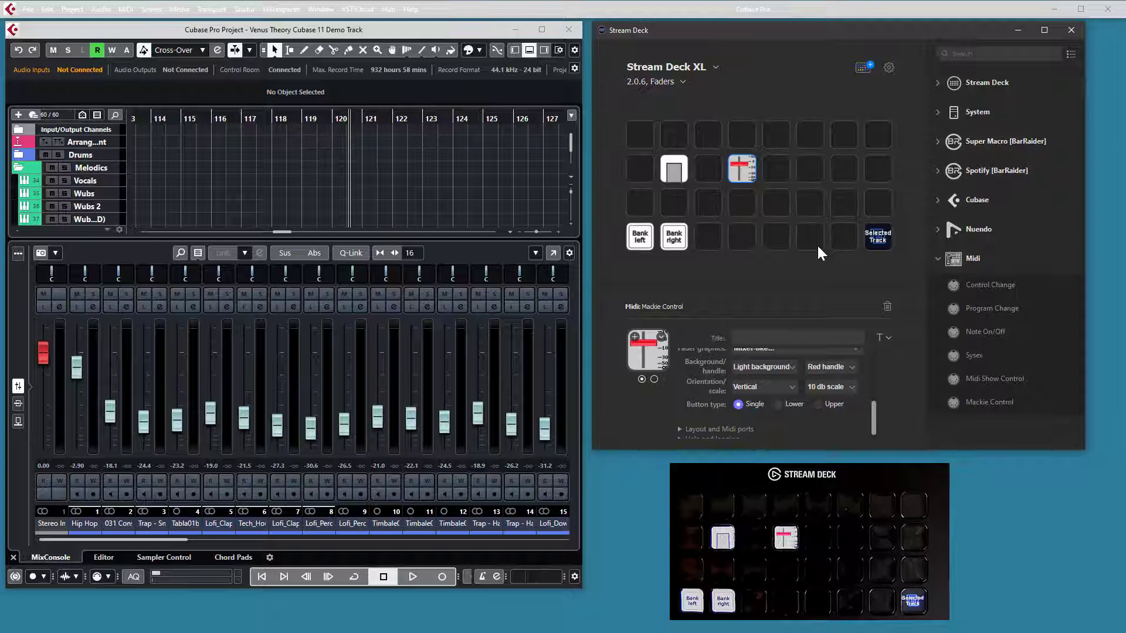
Step: Copy the fader key and paste it into the empty key directly below
{"action": "right_click", "coordinate": [744, 175]}
{"action": "left_click", "coordinate": [757, 181]}
{"action": "left_click", "coordinate": [742, 195]}
{"action": "right_click", "coordinate": [741, 196]}
{"action": "left_click", "coordinate": [768, 205]}
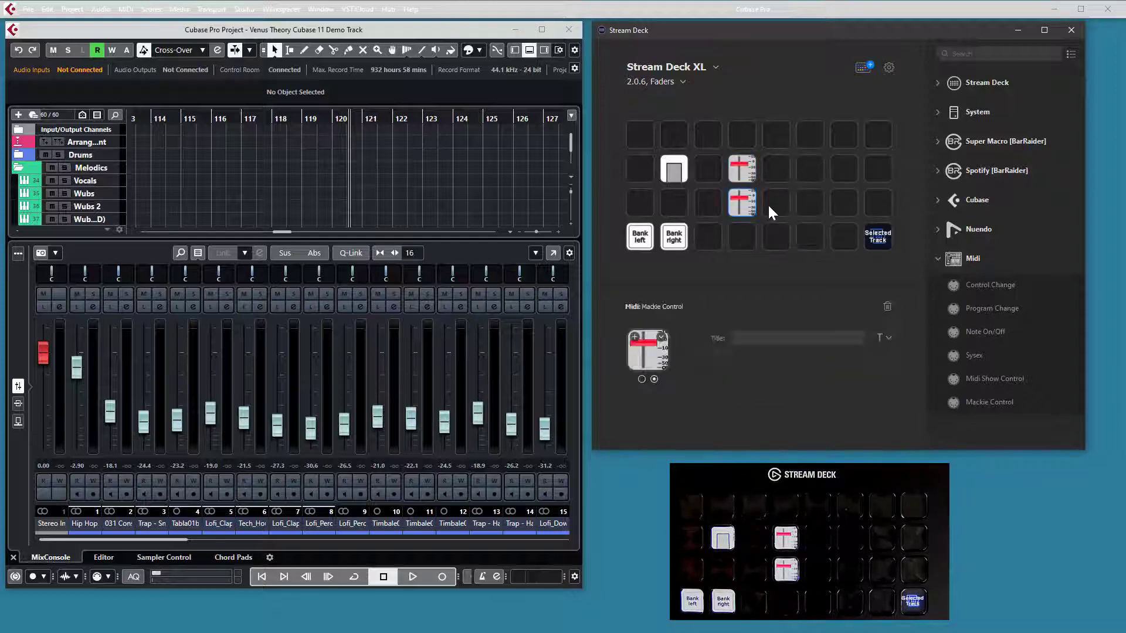
Step: Set the lower fader key's direction to Down
{"action": "left_click", "coordinate": [746, 170]}
{"action": "scroll", "coordinate": [754, 392], "scroll_direction": "down", "scroll_amount": 2}
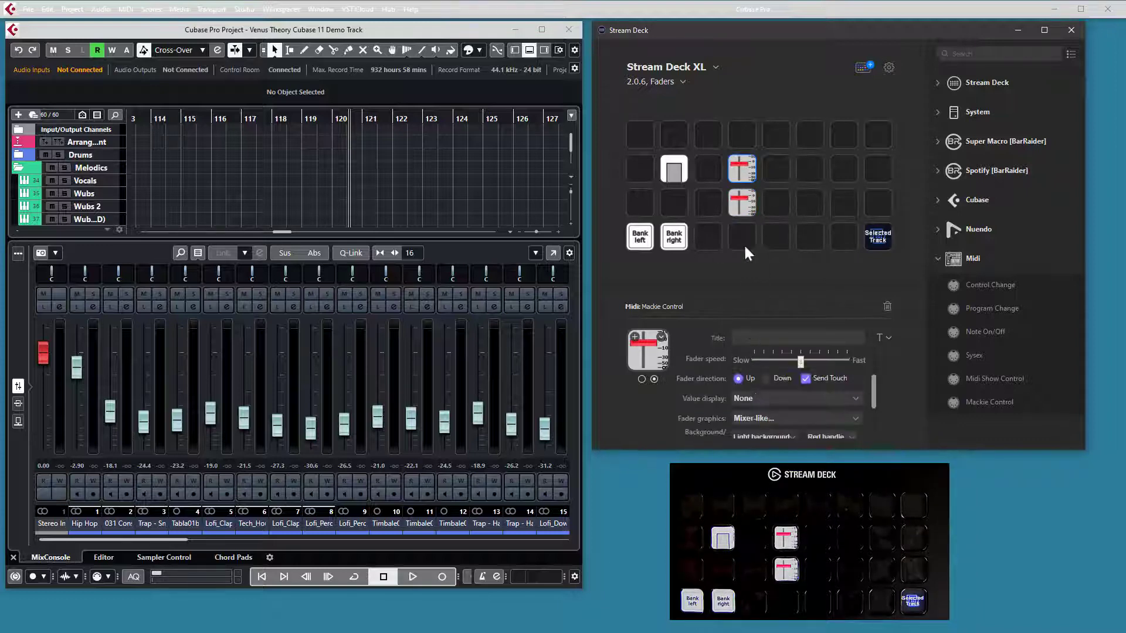
{"action": "left_click", "coordinate": [741, 198]}
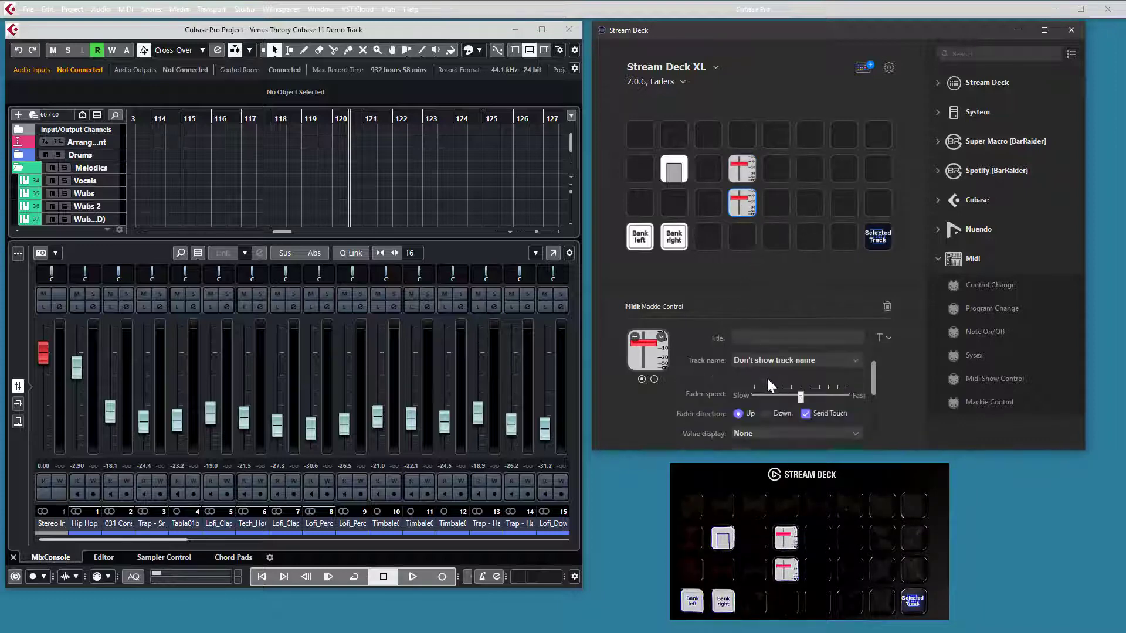
{"action": "scroll", "coordinate": [768, 386], "scroll_direction": "down", "scroll_amount": 1}
{"action": "left_click", "coordinate": [766, 379]}
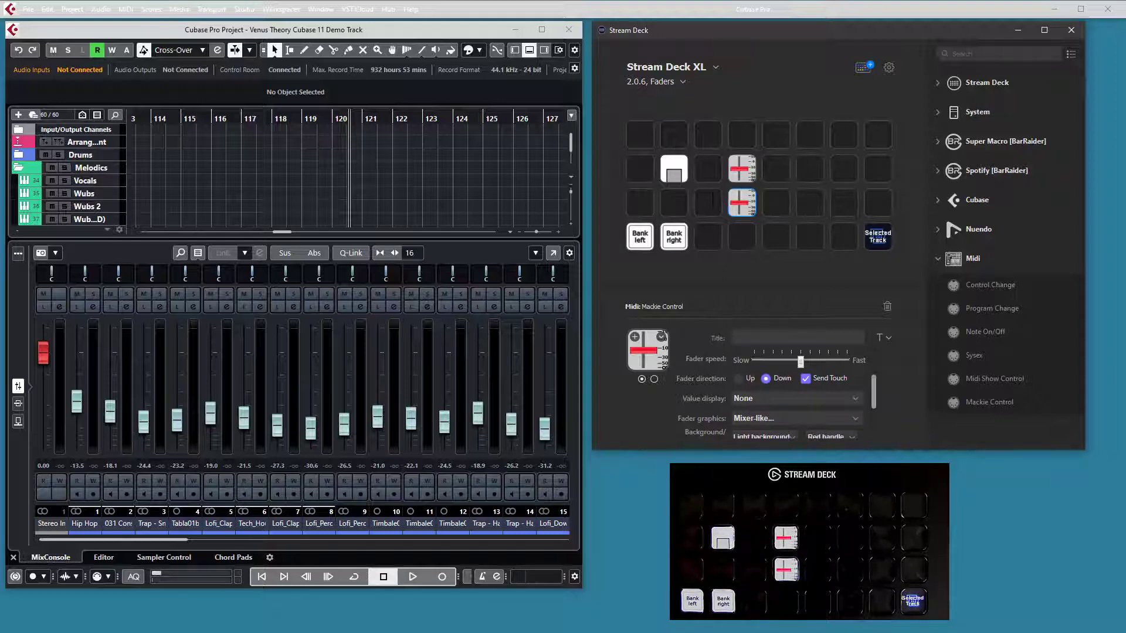
Step: Set the upper fader key's button type to Upper and the lower key's to Lower
{"action": "left_click", "coordinate": [751, 170]}
{"action": "scroll", "coordinate": [783, 384], "scroll_direction": "down", "scroll_amount": 5}
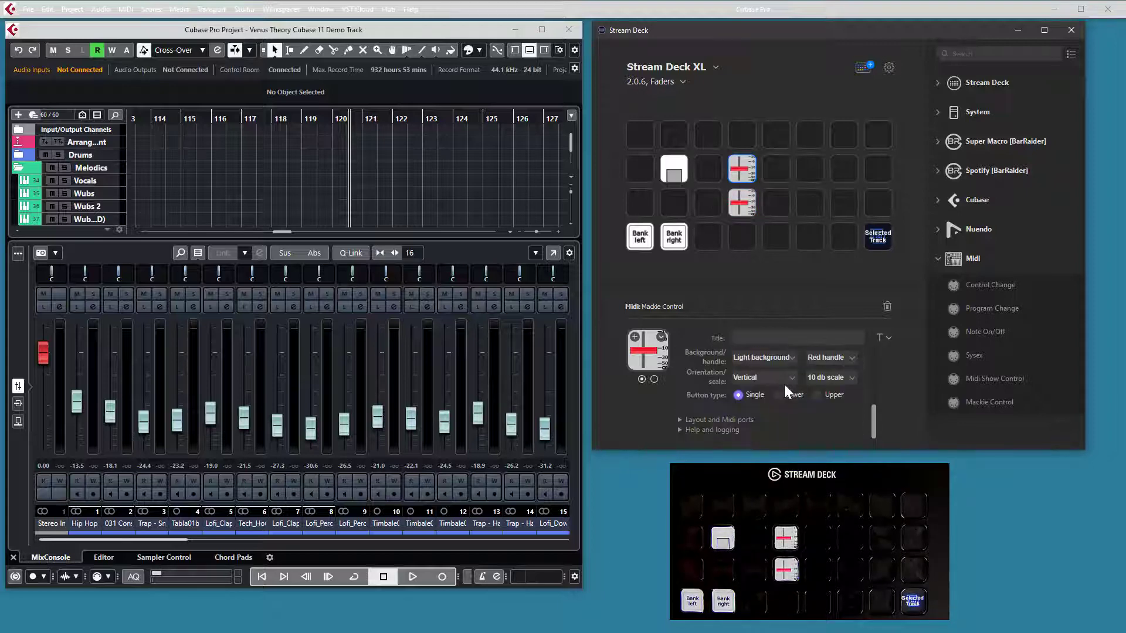
{"action": "left_click", "coordinate": [818, 397]}
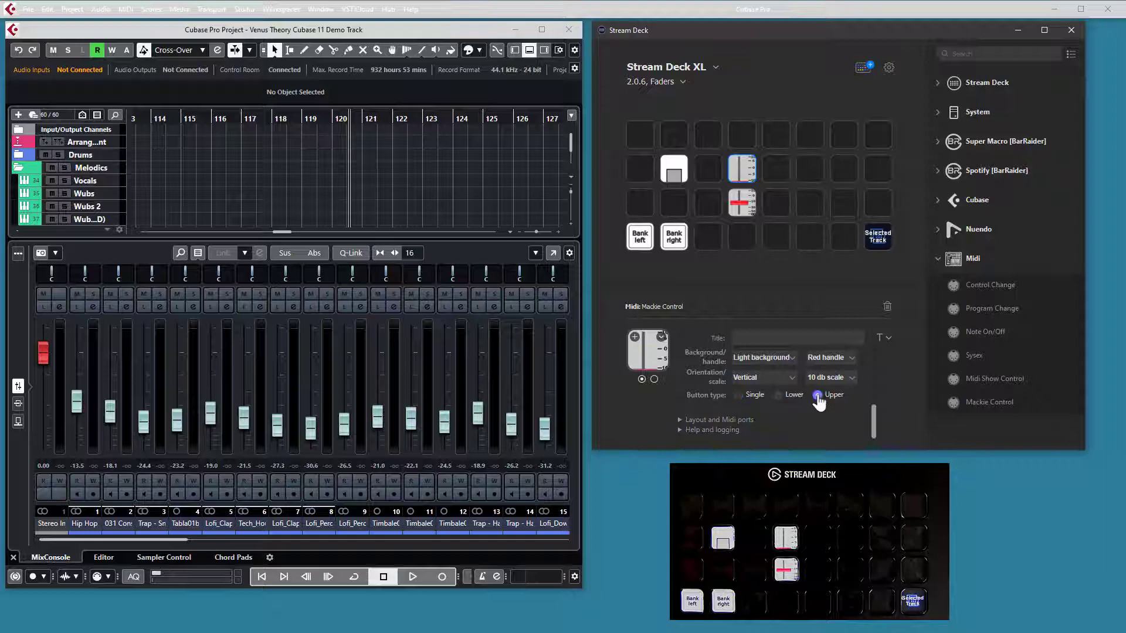
{"action": "left_click", "coordinate": [743, 202]}
{"action": "scroll", "coordinate": [766, 400], "scroll_direction": "down", "scroll_amount": 5}
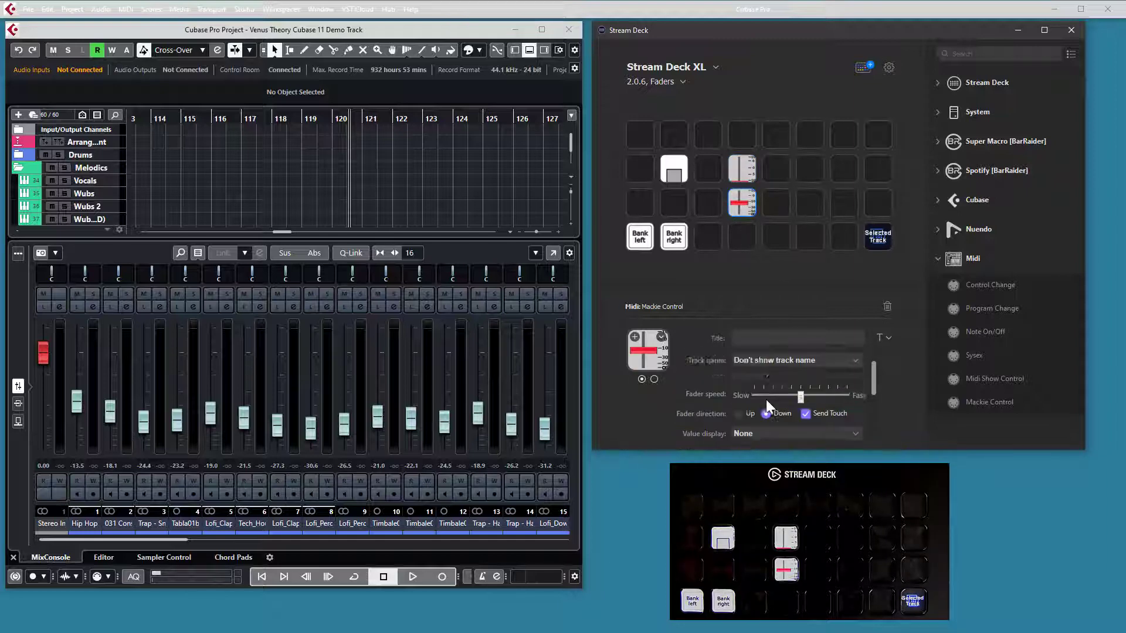
{"action": "left_click", "coordinate": [777, 395]}
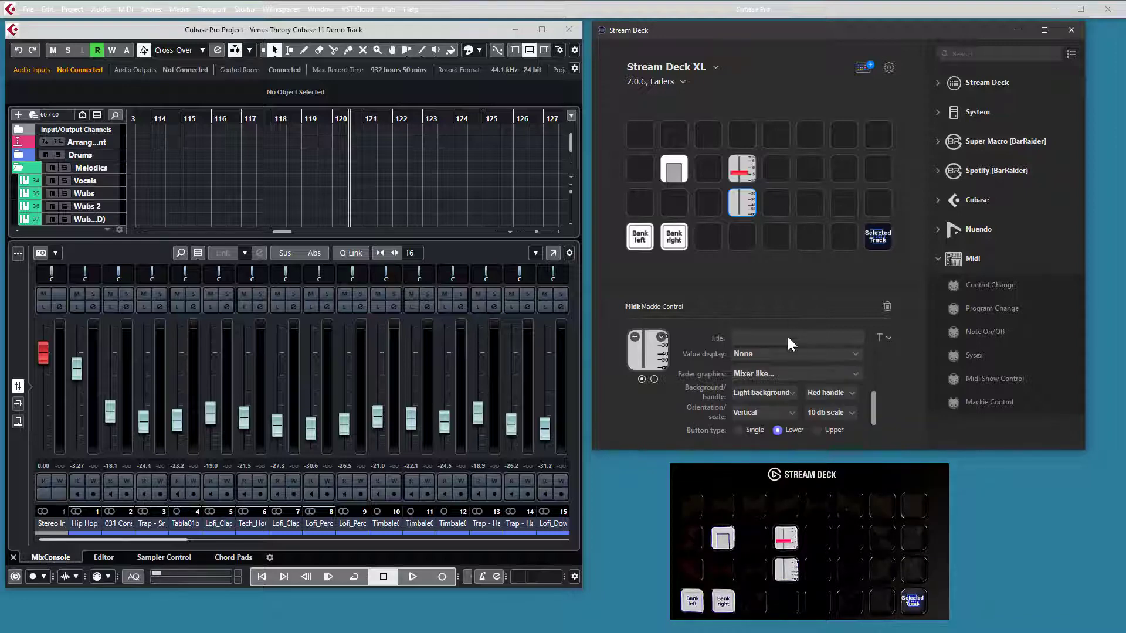
{"action": "left_click", "coordinate": [754, 369]}
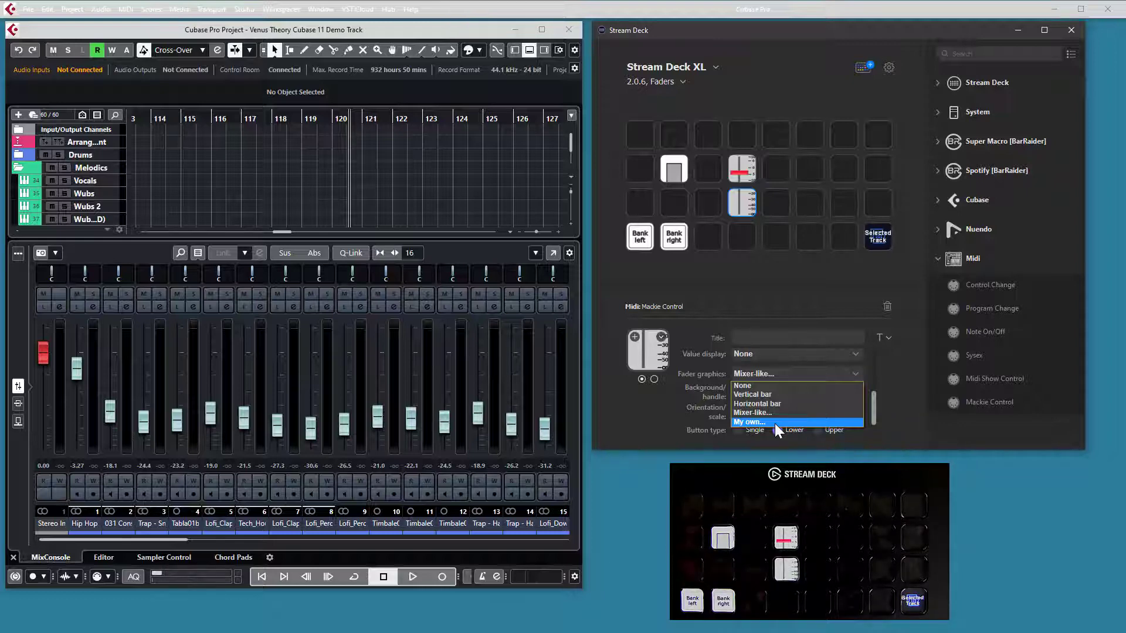
{"action": "left_click", "coordinate": [811, 272]}
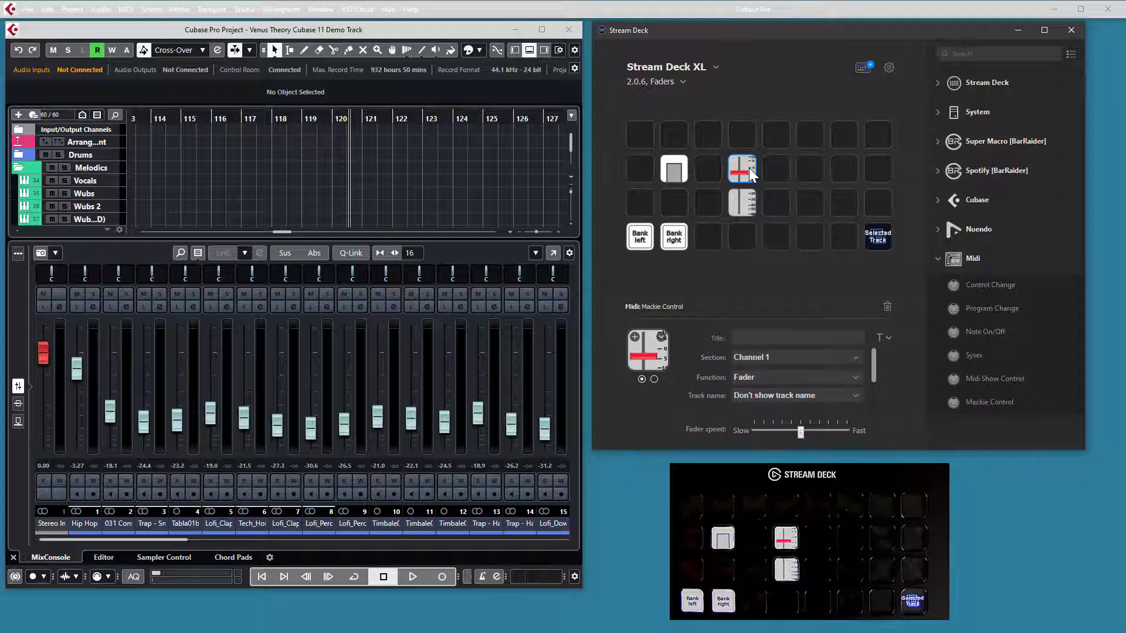
Step: Show the fader key's value in Cubase/Nuendo, 6dB format
{"action": "scroll", "coordinate": [747, 344], "scroll_direction": "down", "scroll_amount": 3}
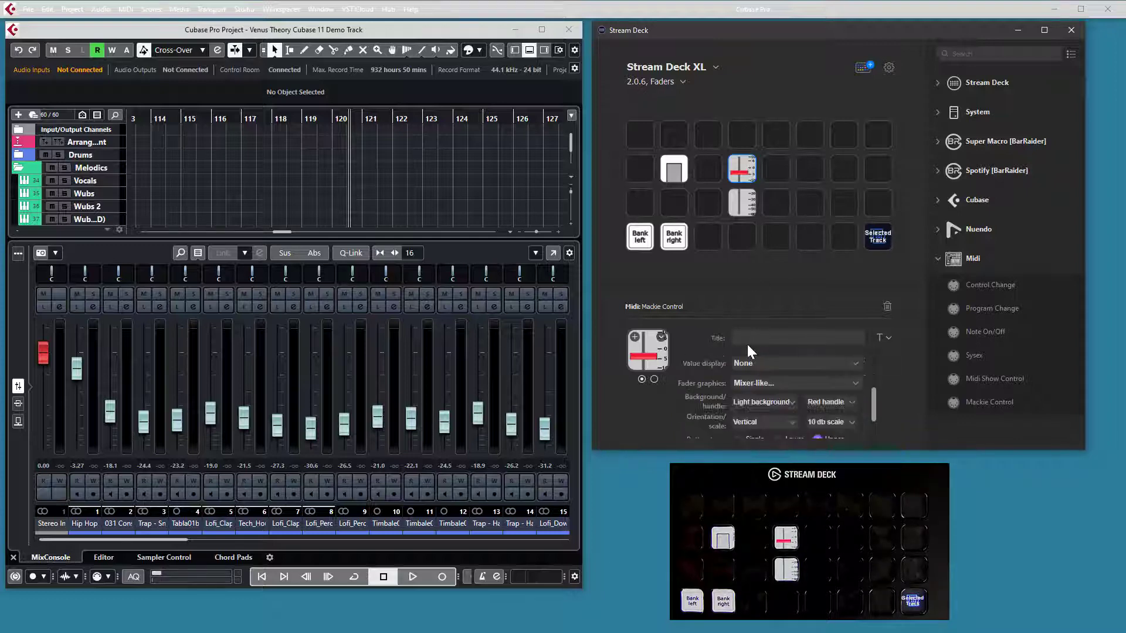
{"action": "left_click", "coordinate": [763, 362]}
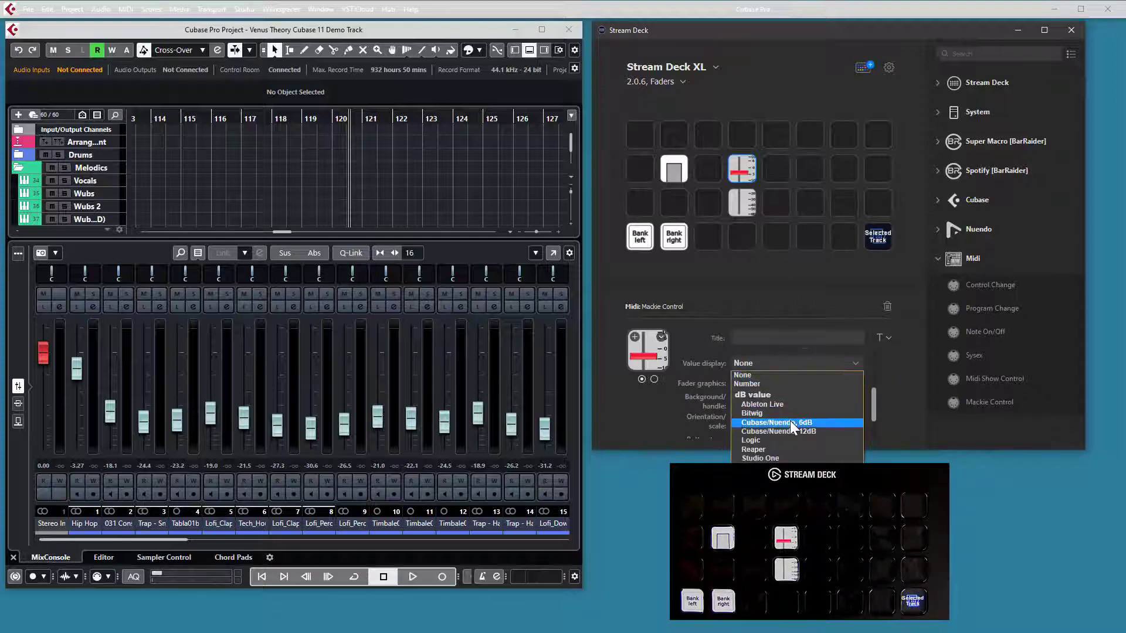
{"action": "left_click", "coordinate": [790, 422]}
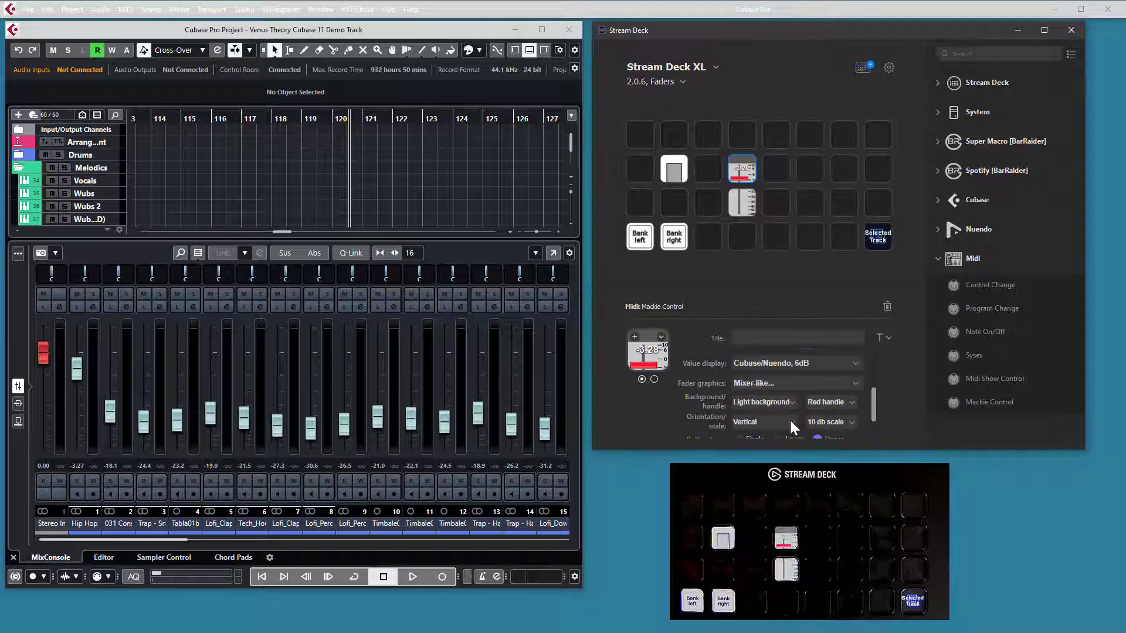
Step: Make the title white and top-aligned, then move Hip Hop to 6.02 to check the +6.00 readout
{"action": "left_click", "coordinate": [888, 337]}
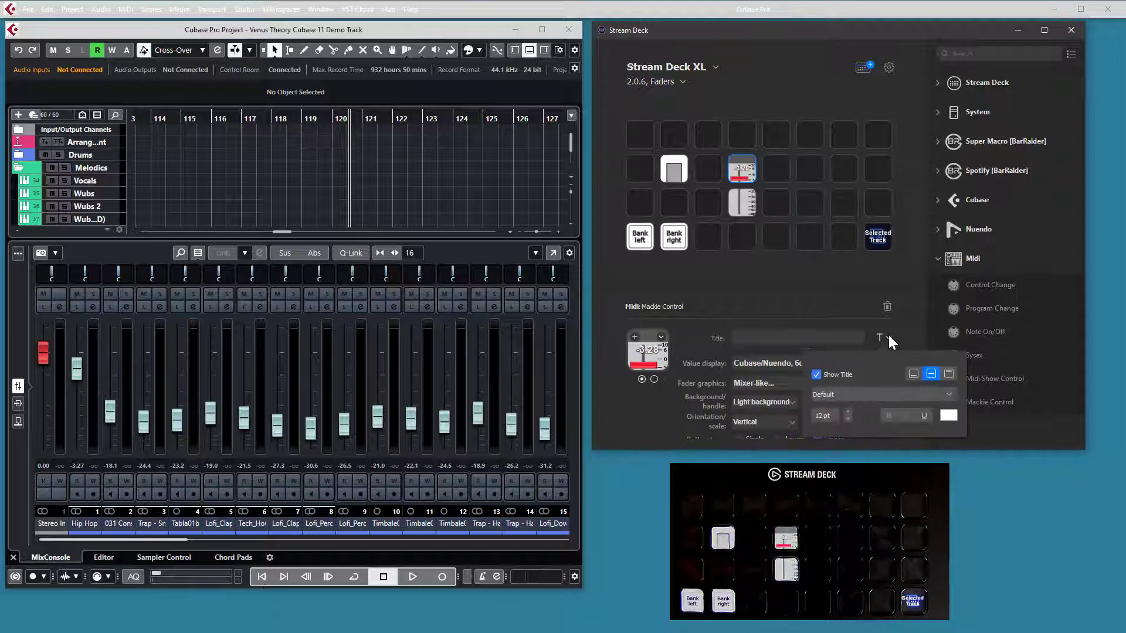
{"action": "left_click", "coordinate": [945, 416]}
{"action": "left_click", "coordinate": [745, 301]}
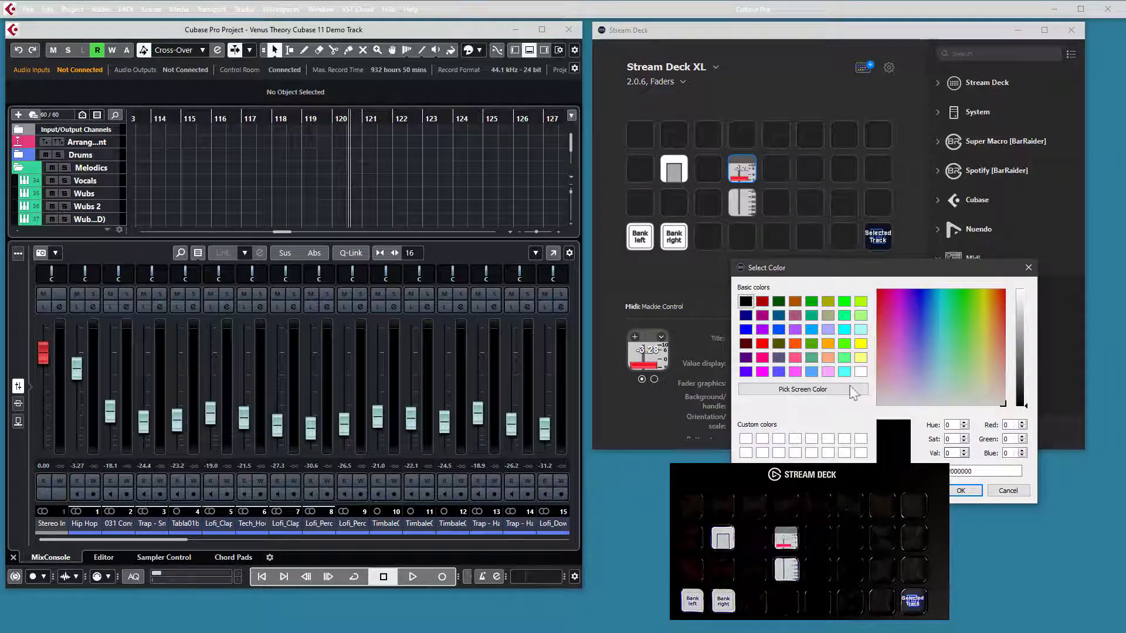
{"action": "left_click", "coordinate": [964, 491]}
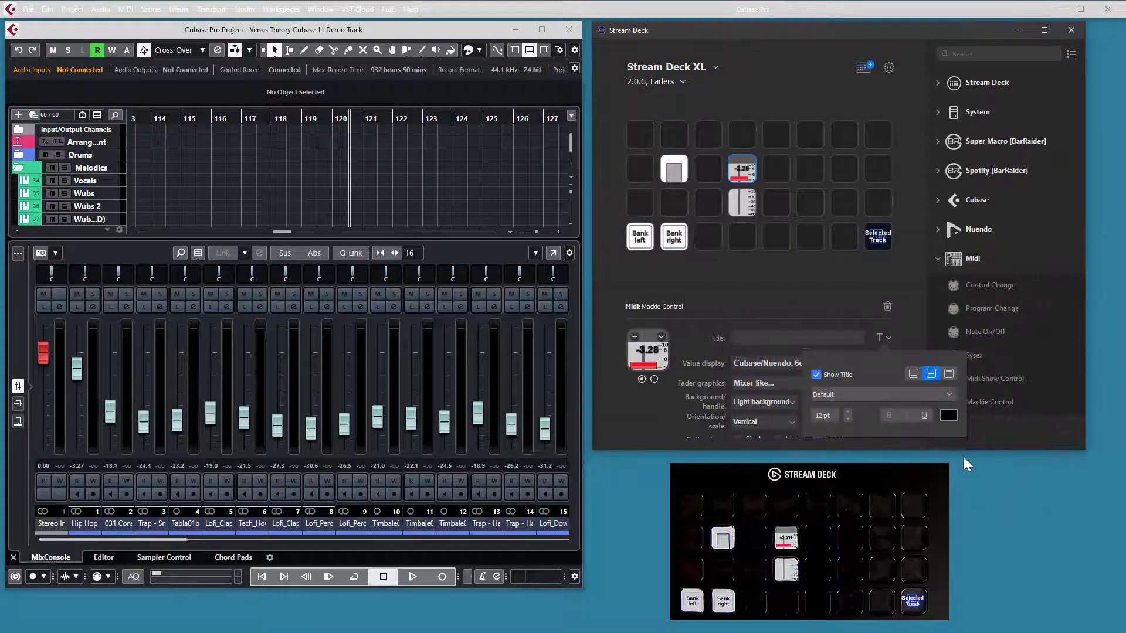
{"action": "left_click", "coordinate": [948, 374]}
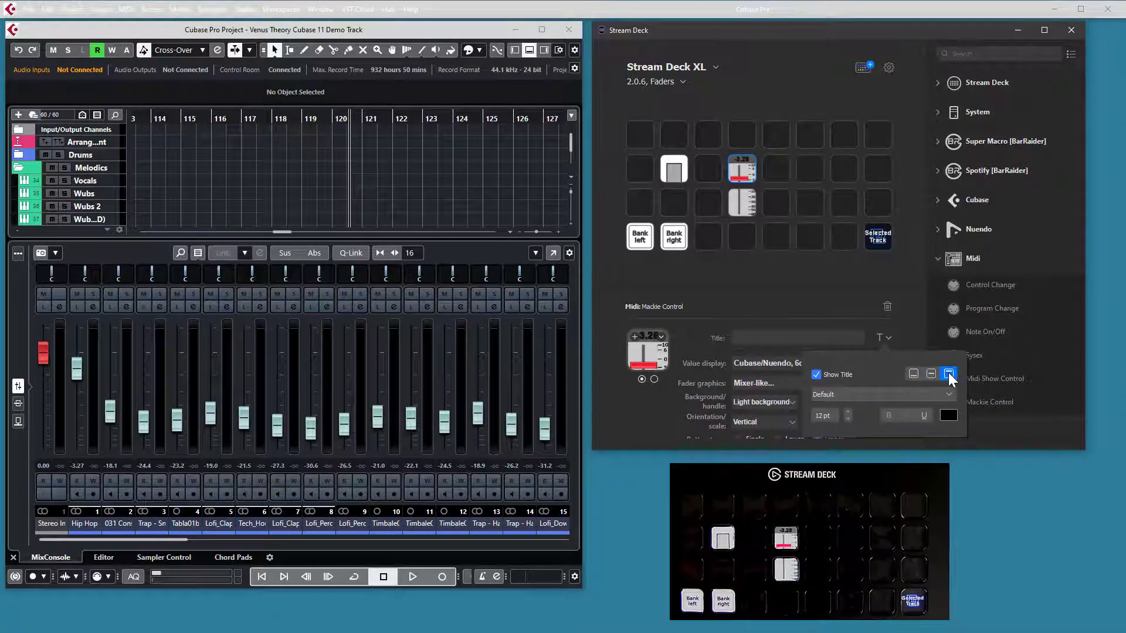
{"action": "left_click", "coordinate": [949, 414]}
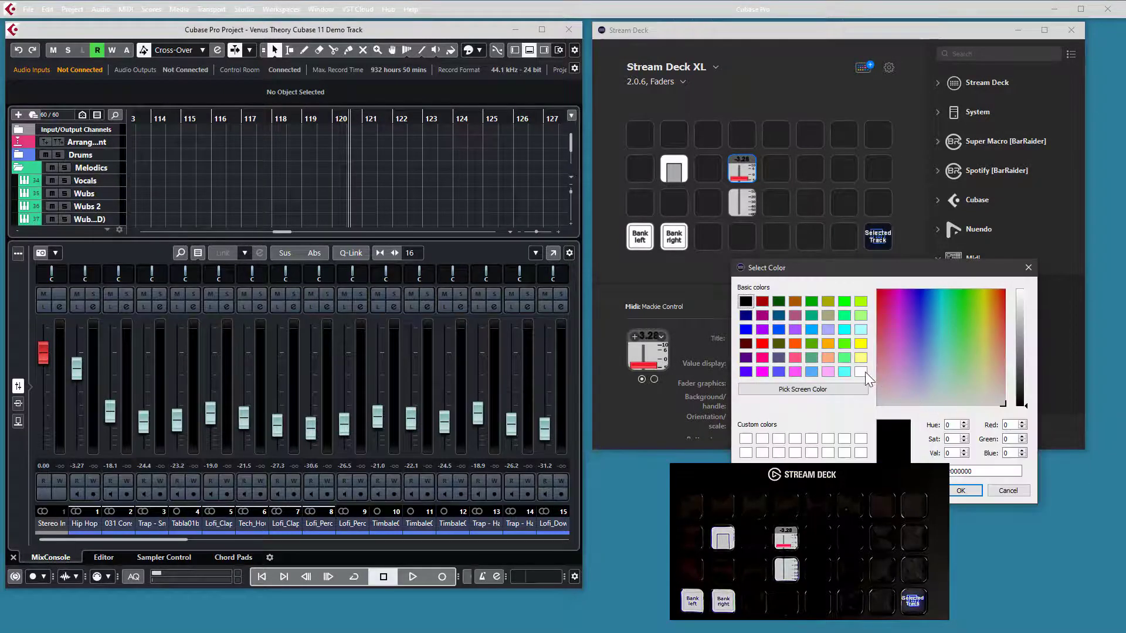
{"action": "left_click", "coordinate": [864, 371]}
{"action": "left_click", "coordinate": [956, 491]}
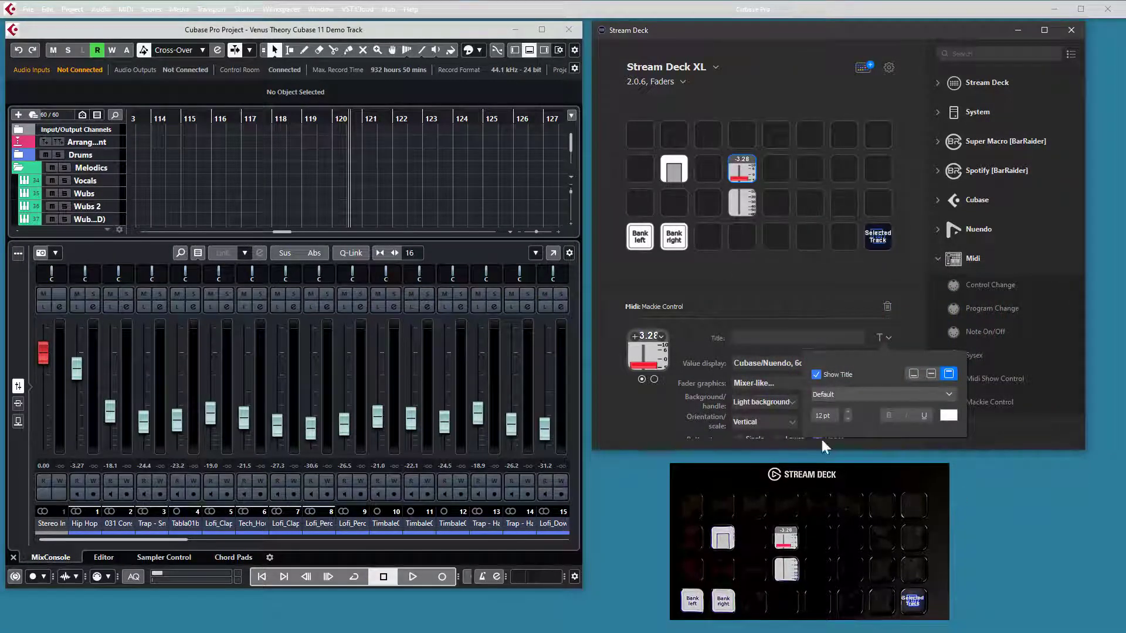
{"action": "left_click", "coordinate": [642, 379]}
{"action": "left_click_drag", "start_coordinate": [75, 366], "coordinate": [121, 262]}
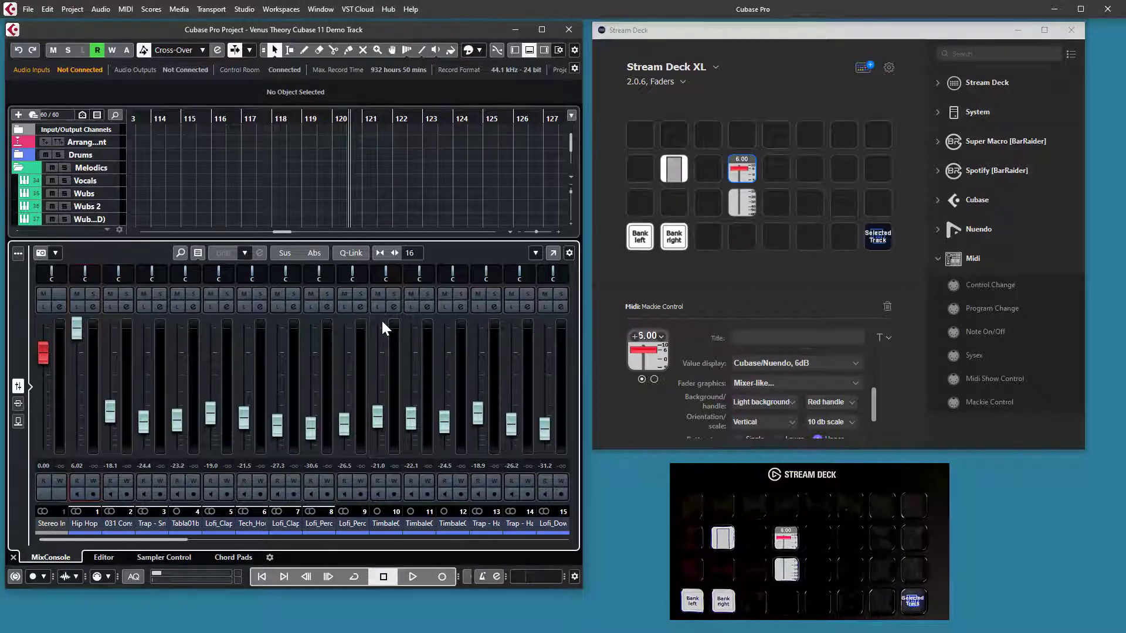
Step: Show the LCD lower-row track name bottom-aligned on the lower fader key, then lower Hip Hop to -46.6
{"action": "left_click", "coordinate": [748, 205]}
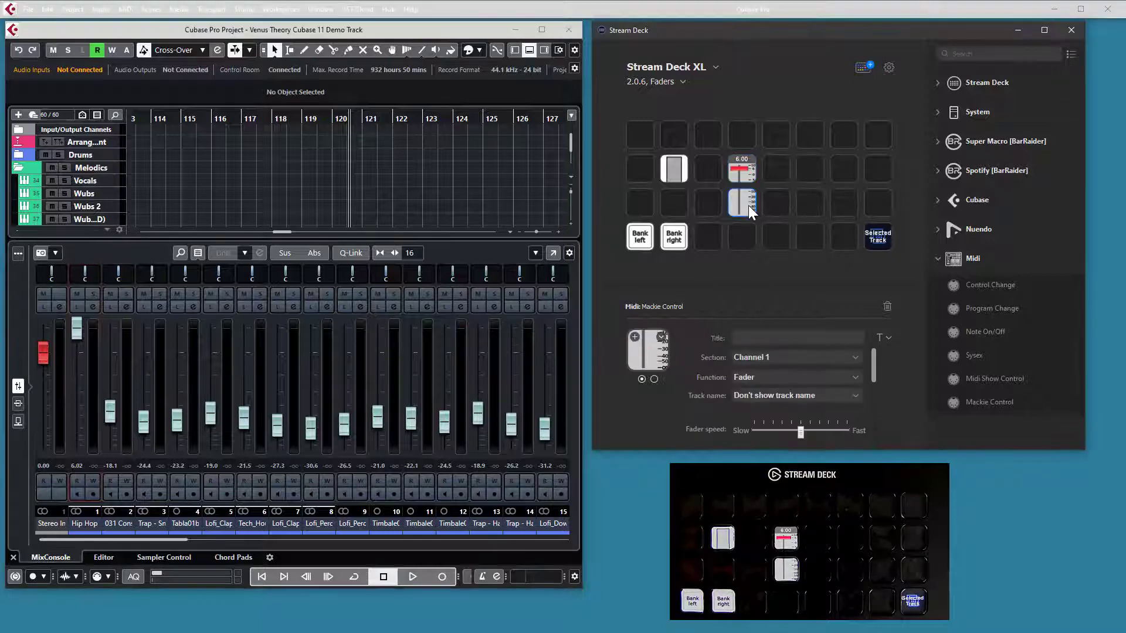
{"action": "left_click", "coordinate": [781, 393]}
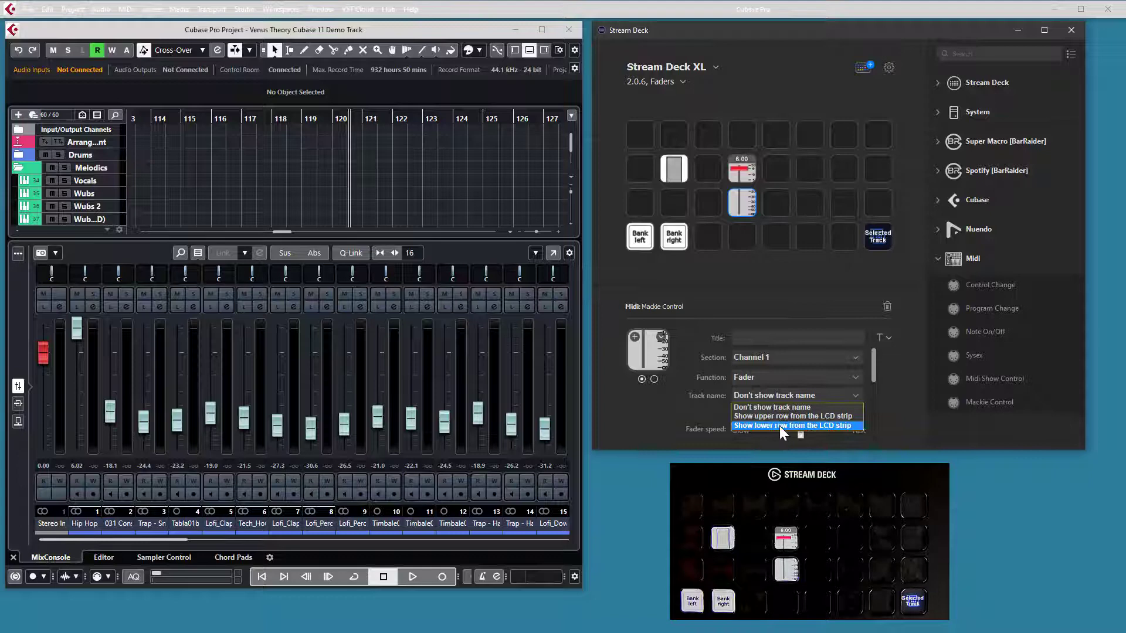
{"action": "left_click", "coordinate": [779, 425]}
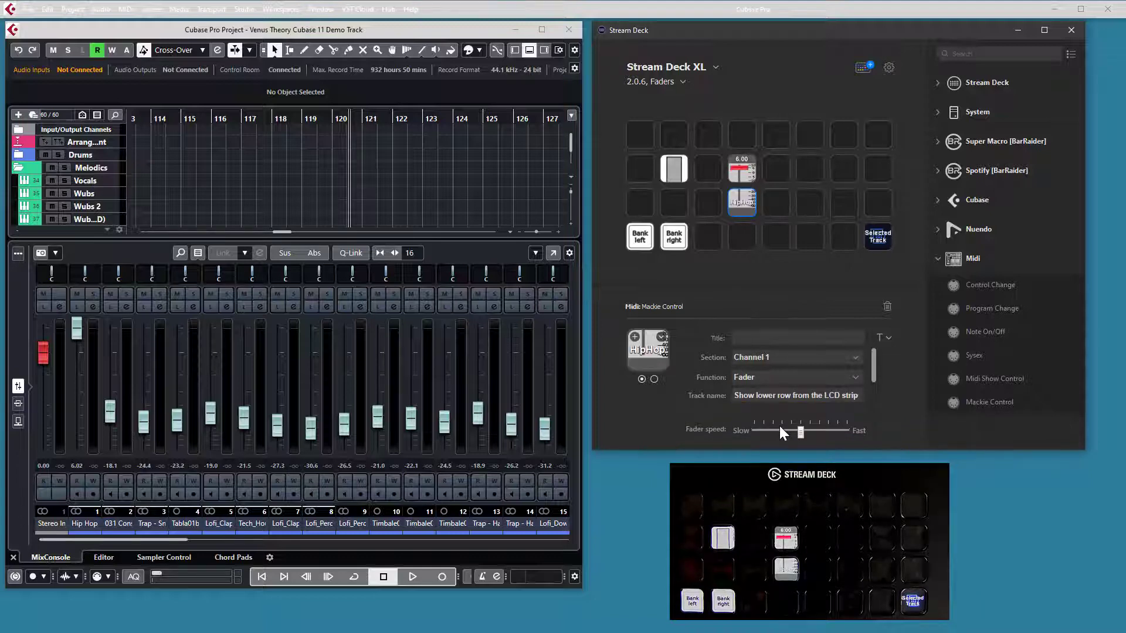
{"action": "left_click", "coordinate": [888, 338]}
{"action": "left_click", "coordinate": [913, 375]}
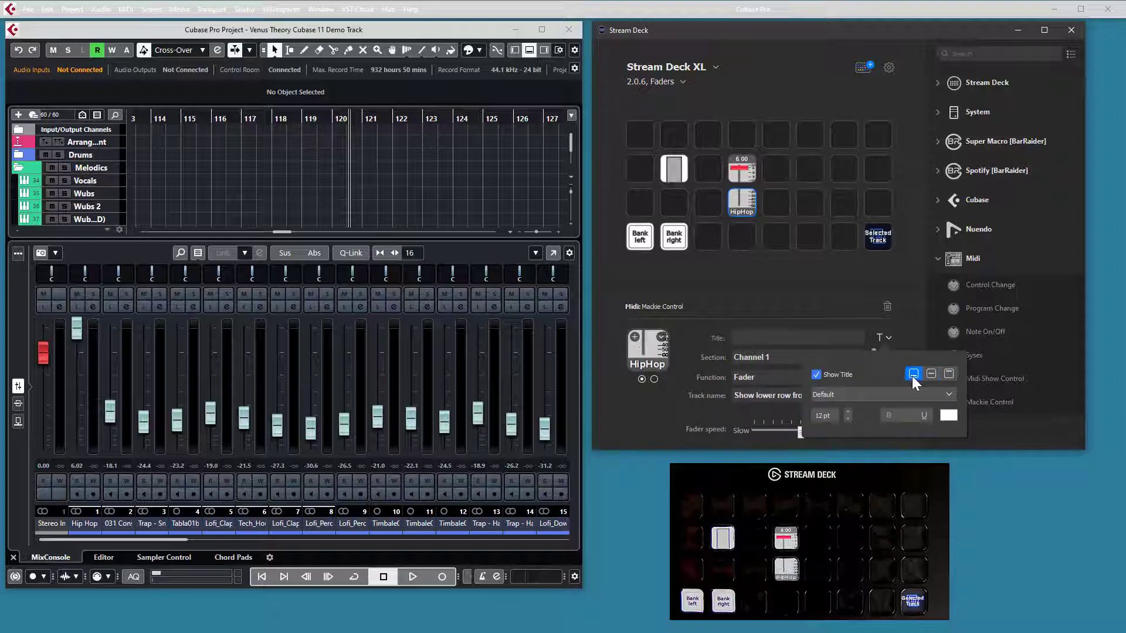
{"action": "left_click", "coordinate": [912, 294]}
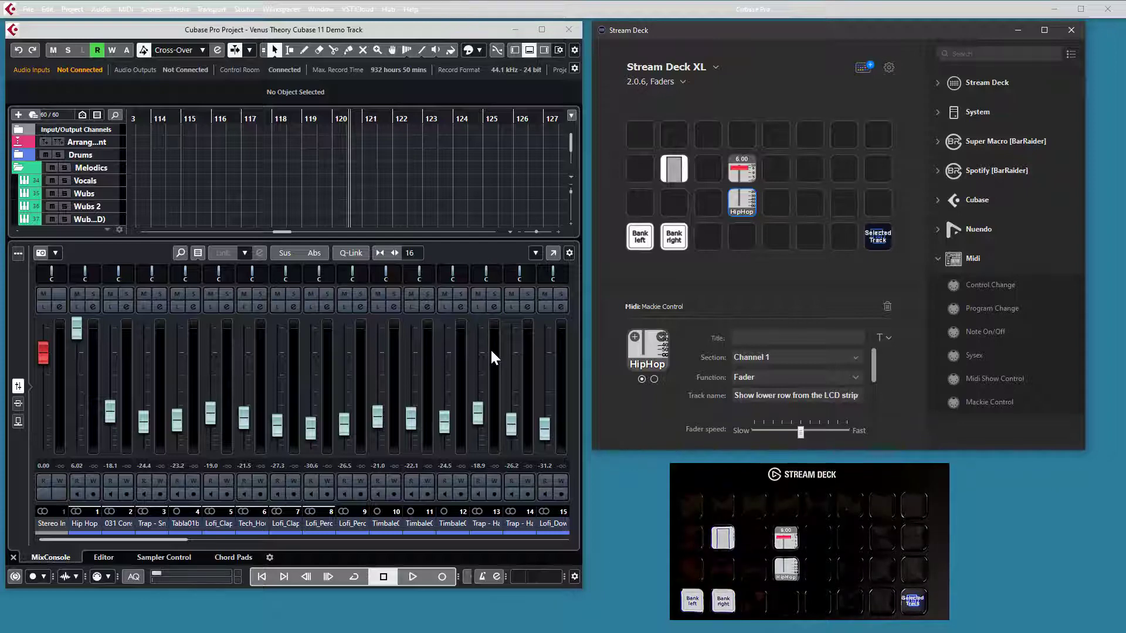
{"action": "left_click_drag", "start_coordinate": [77, 325], "coordinate": [86, 438]}
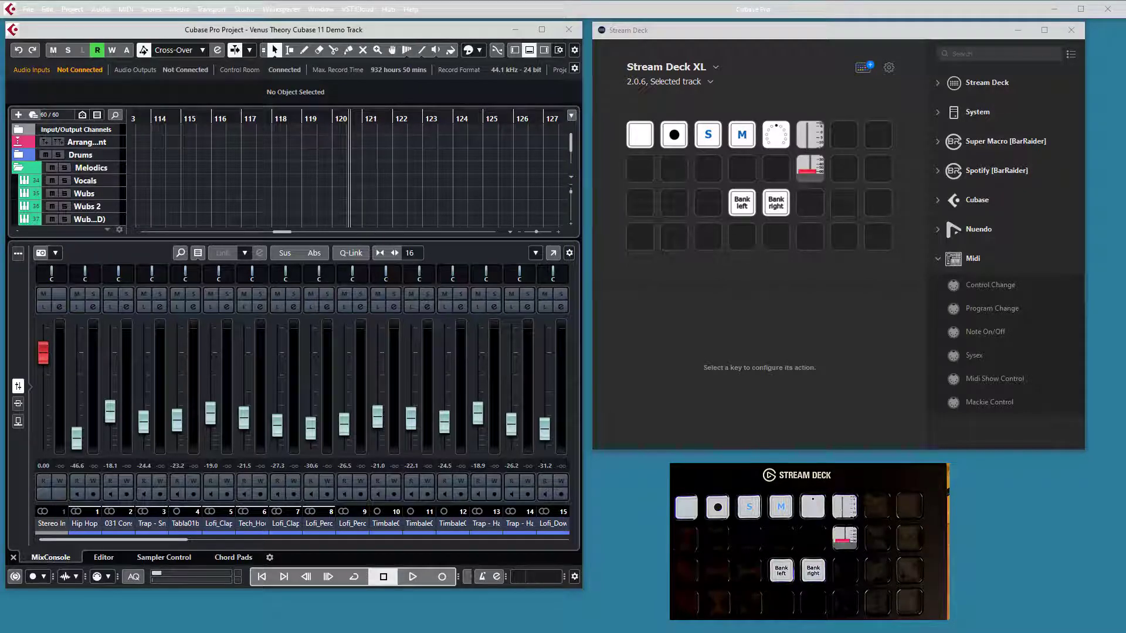
Step: Select the Hip Hop channel in Cubase's MixConsole, then open the solo key's Section list in Stream Deck
{"action": "left_click", "coordinate": [82, 526]}
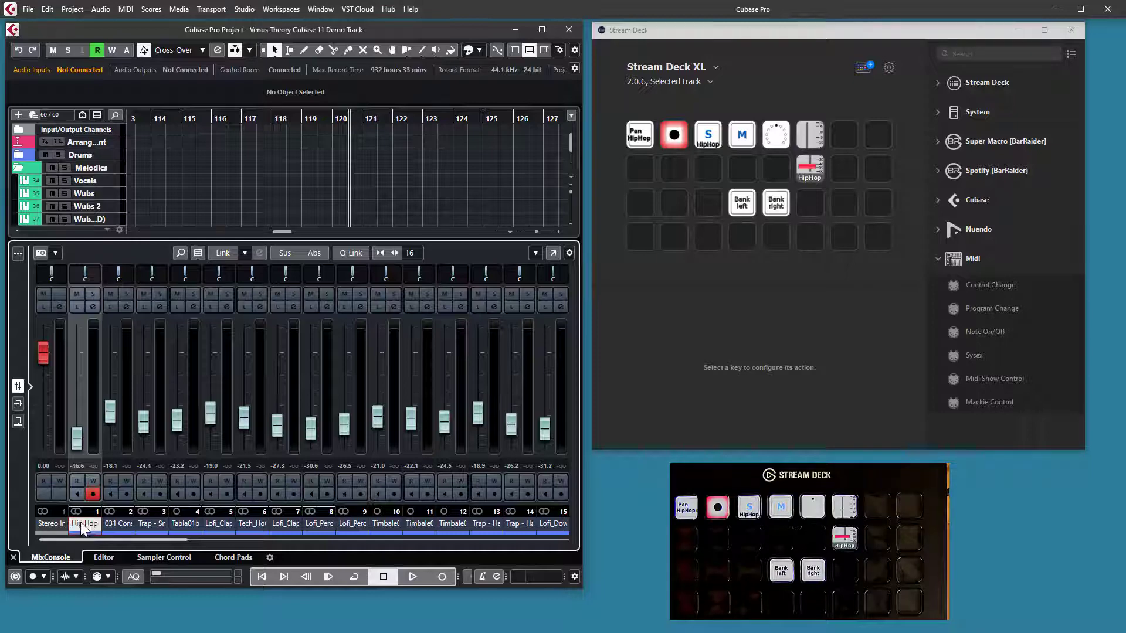
{"action": "left_click", "coordinate": [712, 142]}
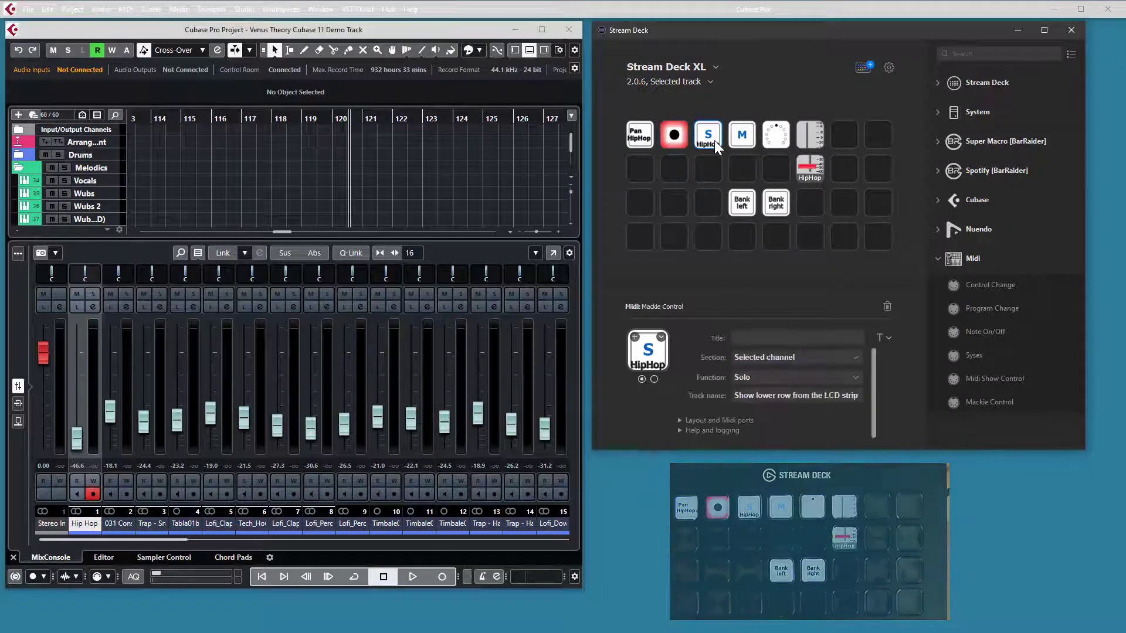
{"action": "left_click", "coordinate": [784, 357]}
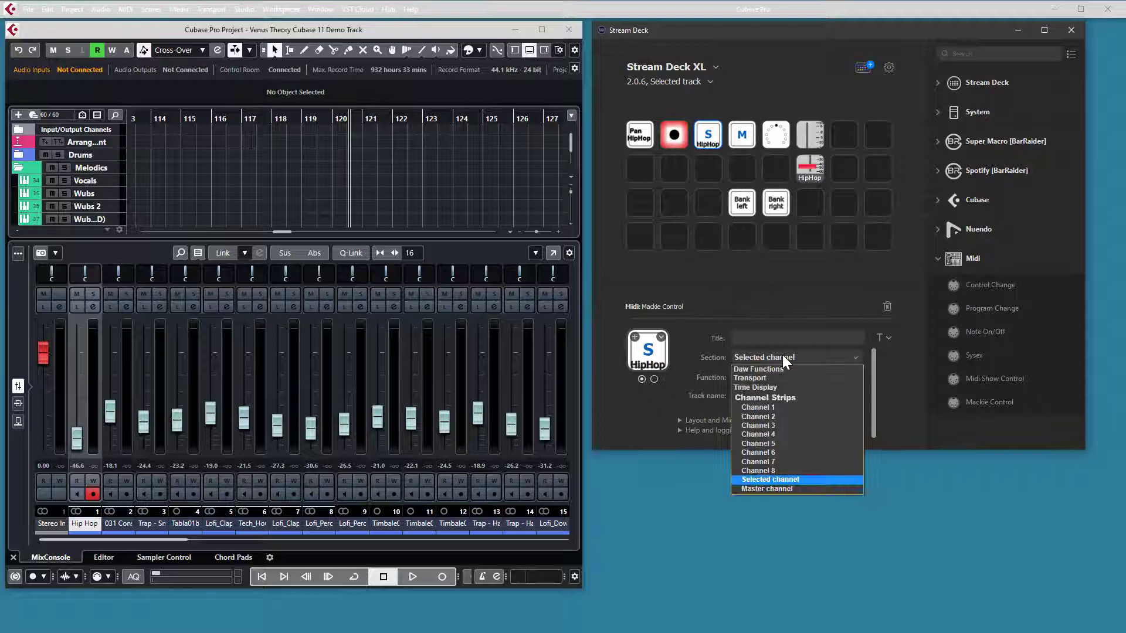
{"action": "key", "text": "Home"}
{"action": "key", "text": "Down"}
{"action": "key", "text": "Down"}
{"action": "key", "text": "Down"}
{"action": "key", "text": "Down"}
{"action": "key", "text": "Down"}
{"action": "key", "text": "Down"}
{"action": "key", "text": "Down"}
{"action": "key", "text": "Down"}
{"action": "key", "text": "Down"}
{"action": "key", "text": "Down"}
Step: Close the HipHop solo key's Section list with 'Selected channel' still chosen
{"action": "left_click", "coordinate": [621, 405]}
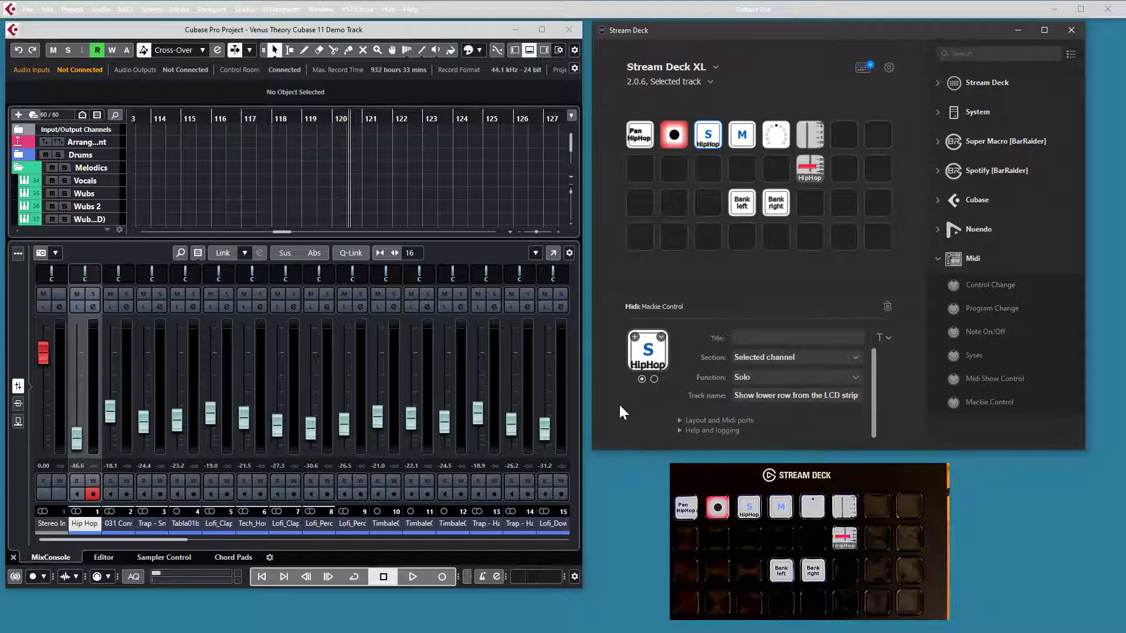
Step: Raise channel 2's fader to -8.05 dB, then select the Trap - Snare 02_BB channel
{"action": "left_click", "coordinate": [117, 524]}
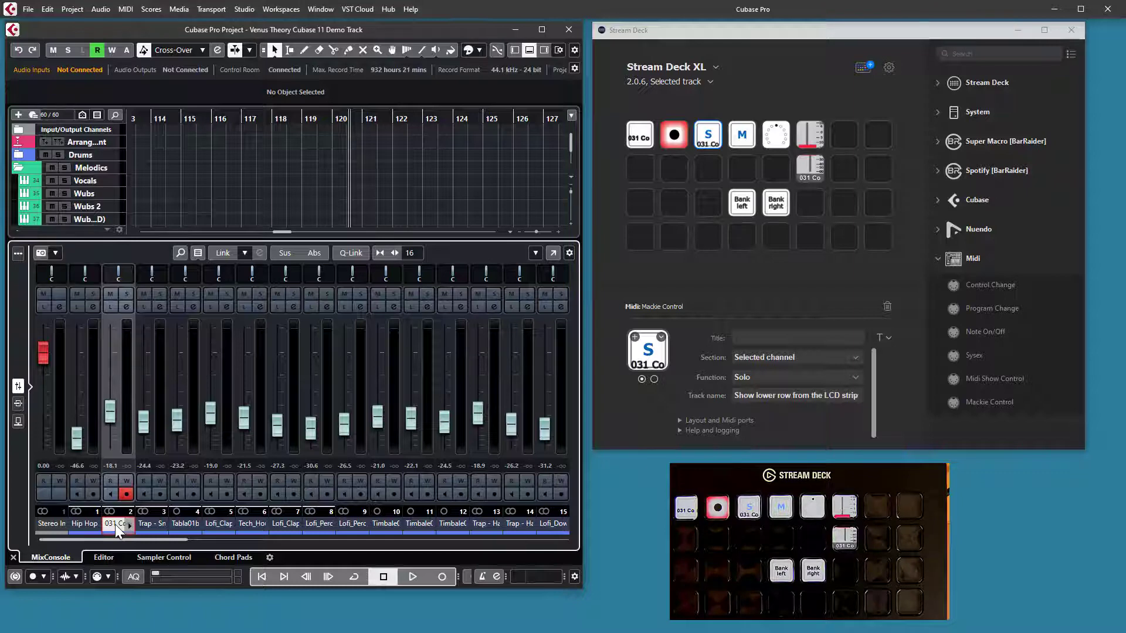
{"action": "left_click_drag", "start_coordinate": [111, 417], "coordinate": [113, 391]}
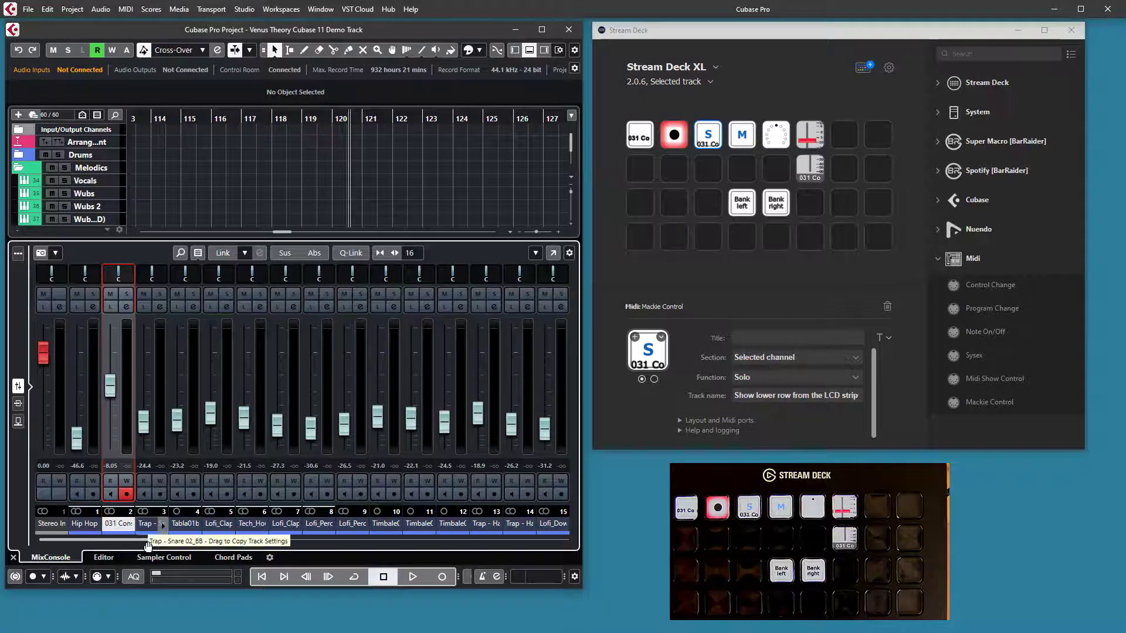
{"action": "left_click", "coordinate": [147, 523]}
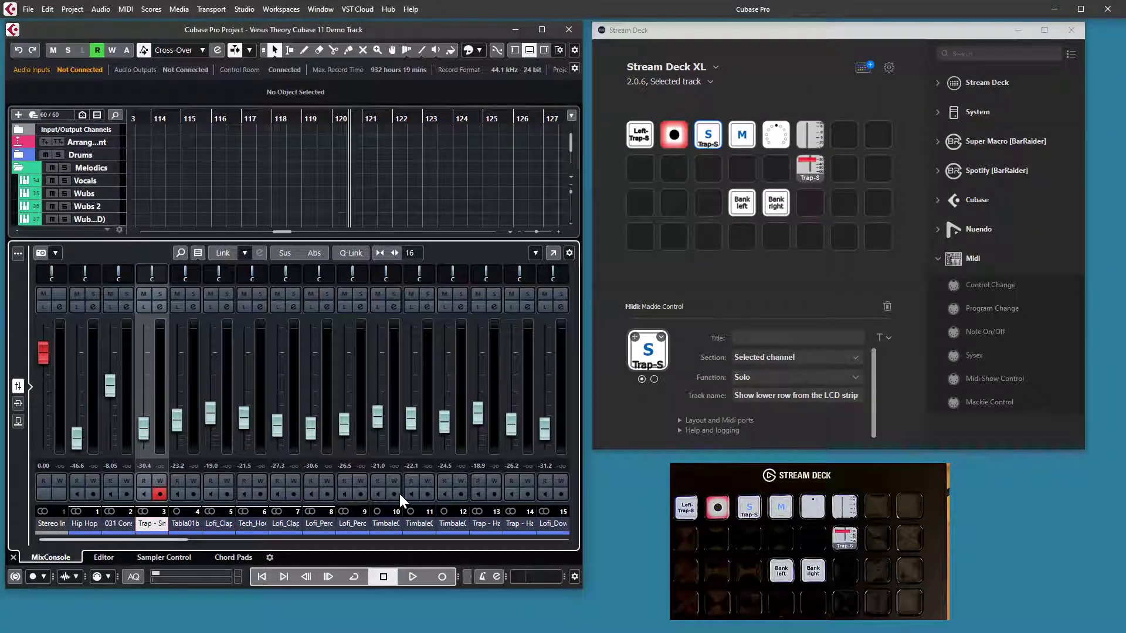
Step: Select channel 10, the Timbale track at -21.0, in the MixConsole
{"action": "left_click", "coordinate": [384, 524]}
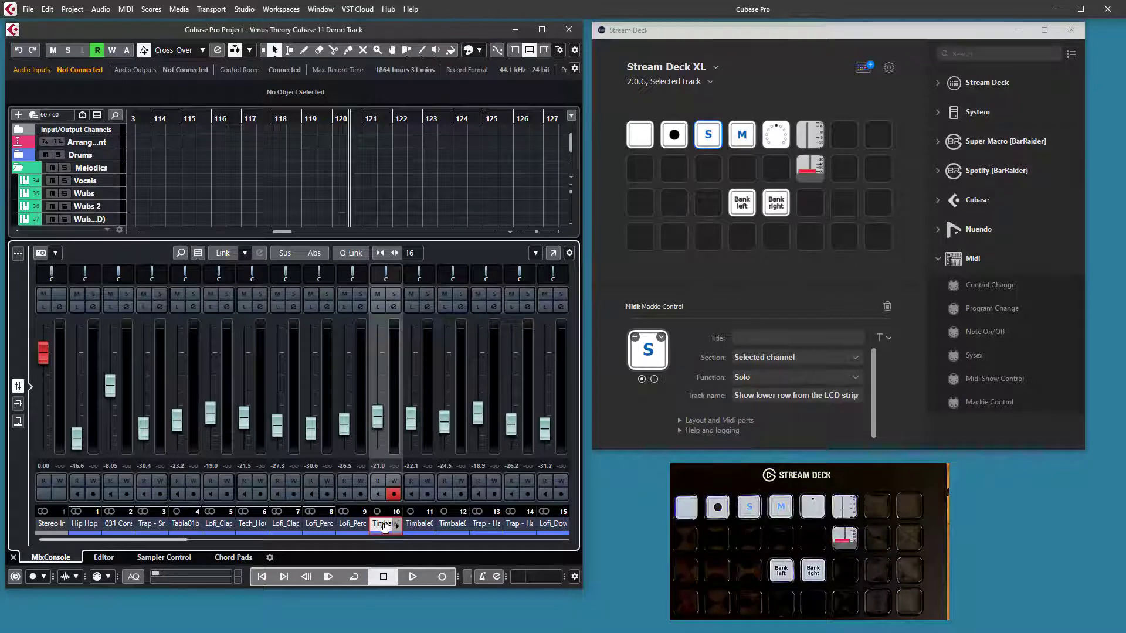
Step: Select channel 4, Tabla01b, so the selected-track keys follow it
{"action": "left_click", "coordinate": [198, 525]}
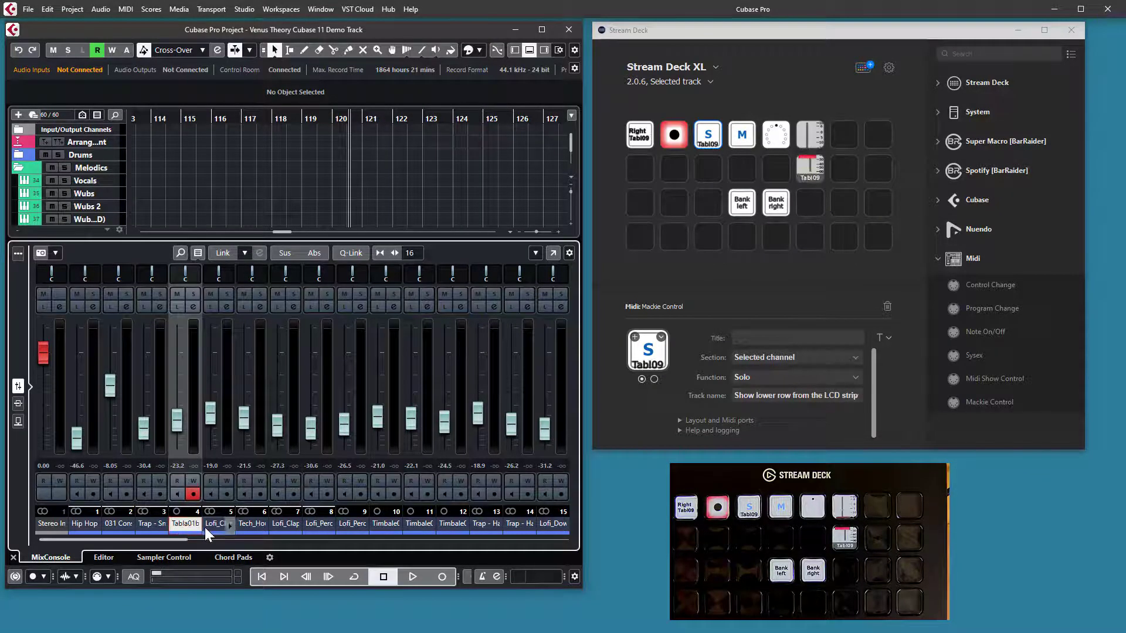